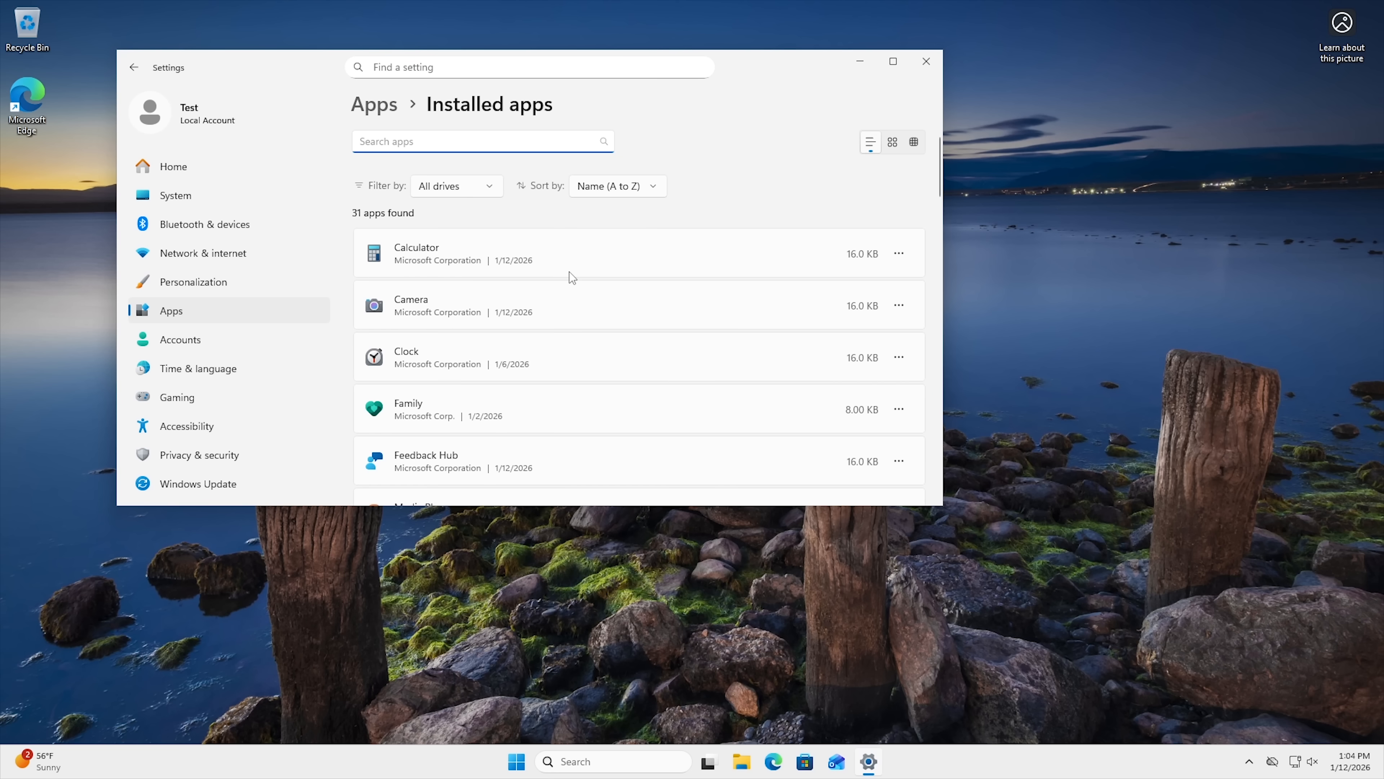
Uninstall Paint from the installed apps list.
{"action": "scroll", "coordinate": [612, 306], "scroll_direction": "down", "scroll_amount": 5}
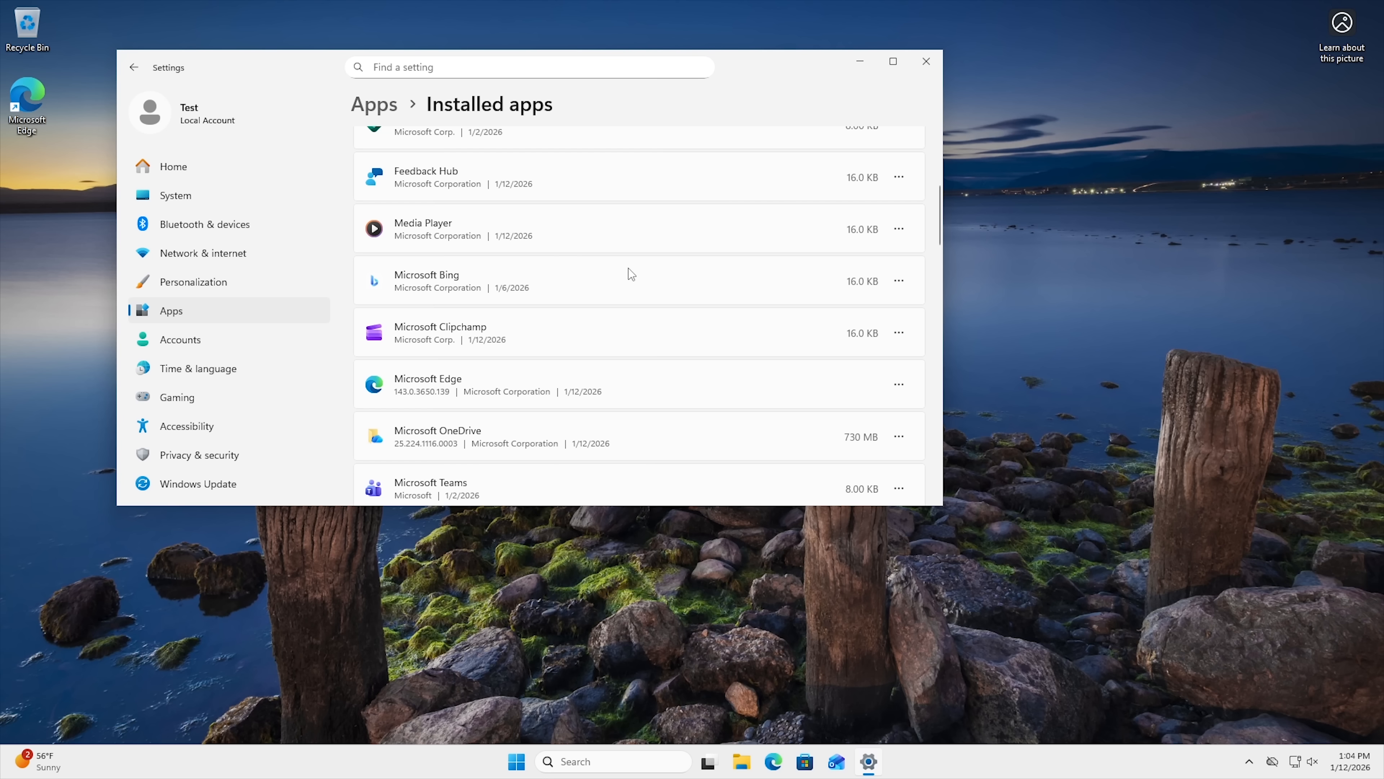
{"action": "scroll", "coordinate": [631, 272], "scroll_direction": "down", "scroll_amount": 7}
{"action": "scroll", "coordinate": [640, 289], "scroll_direction": "down", "scroll_amount": 1}
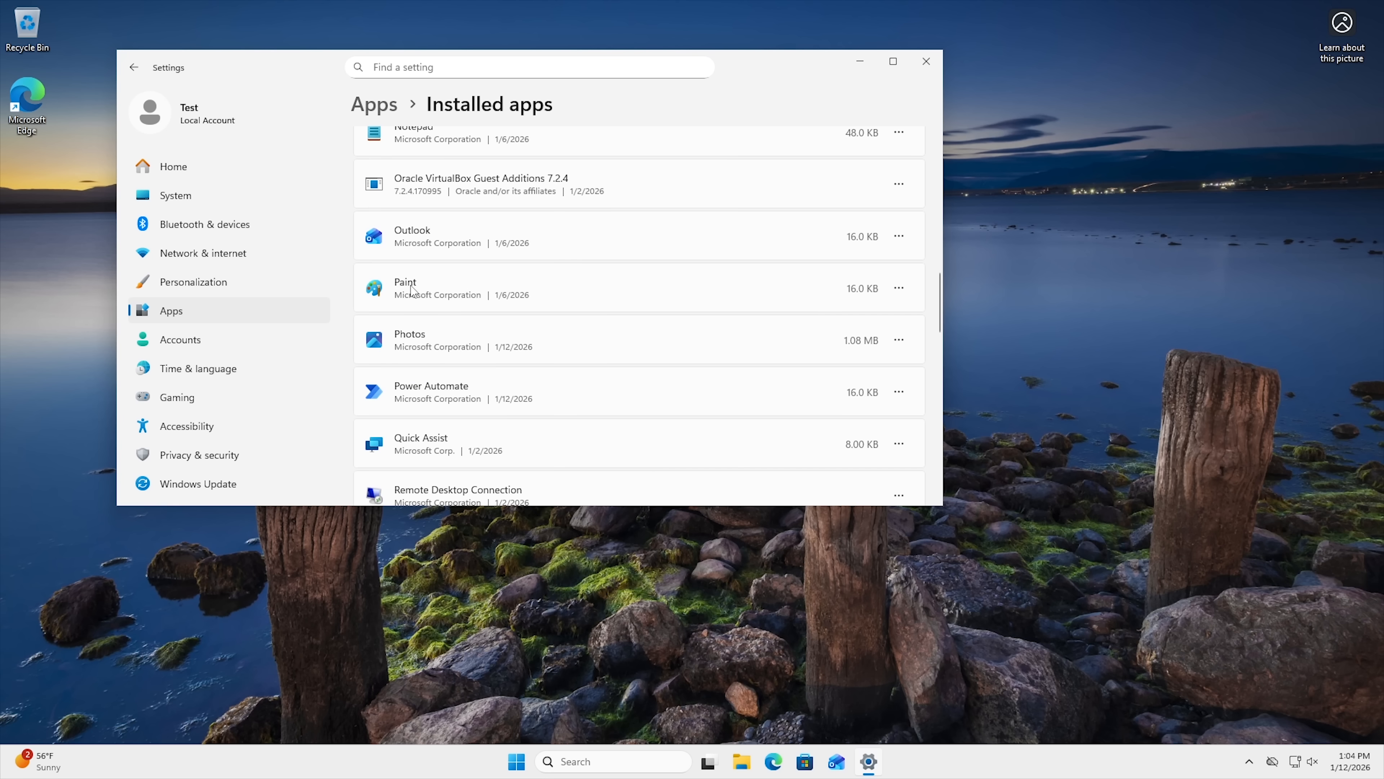
{"action": "left_click", "coordinate": [905, 286]}
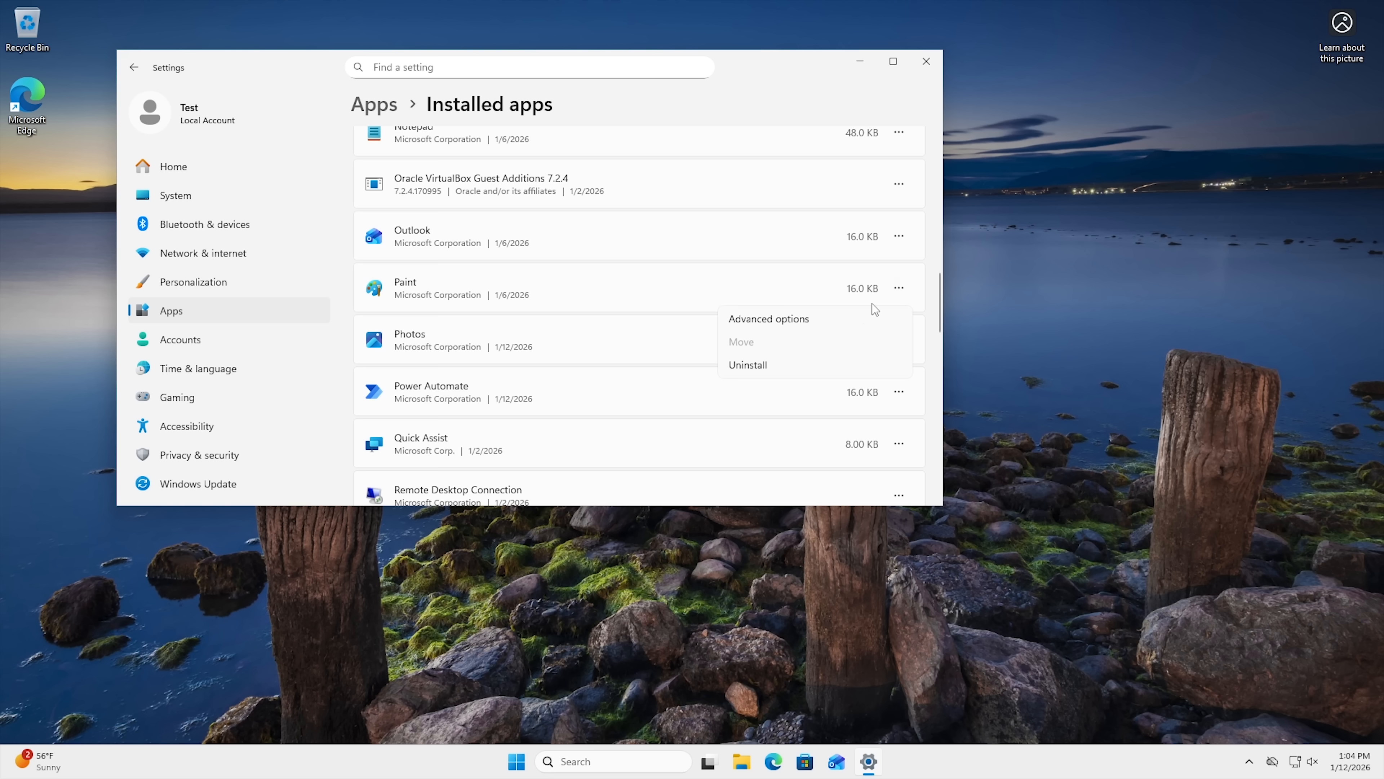
{"action": "left_click", "coordinate": [778, 366]}
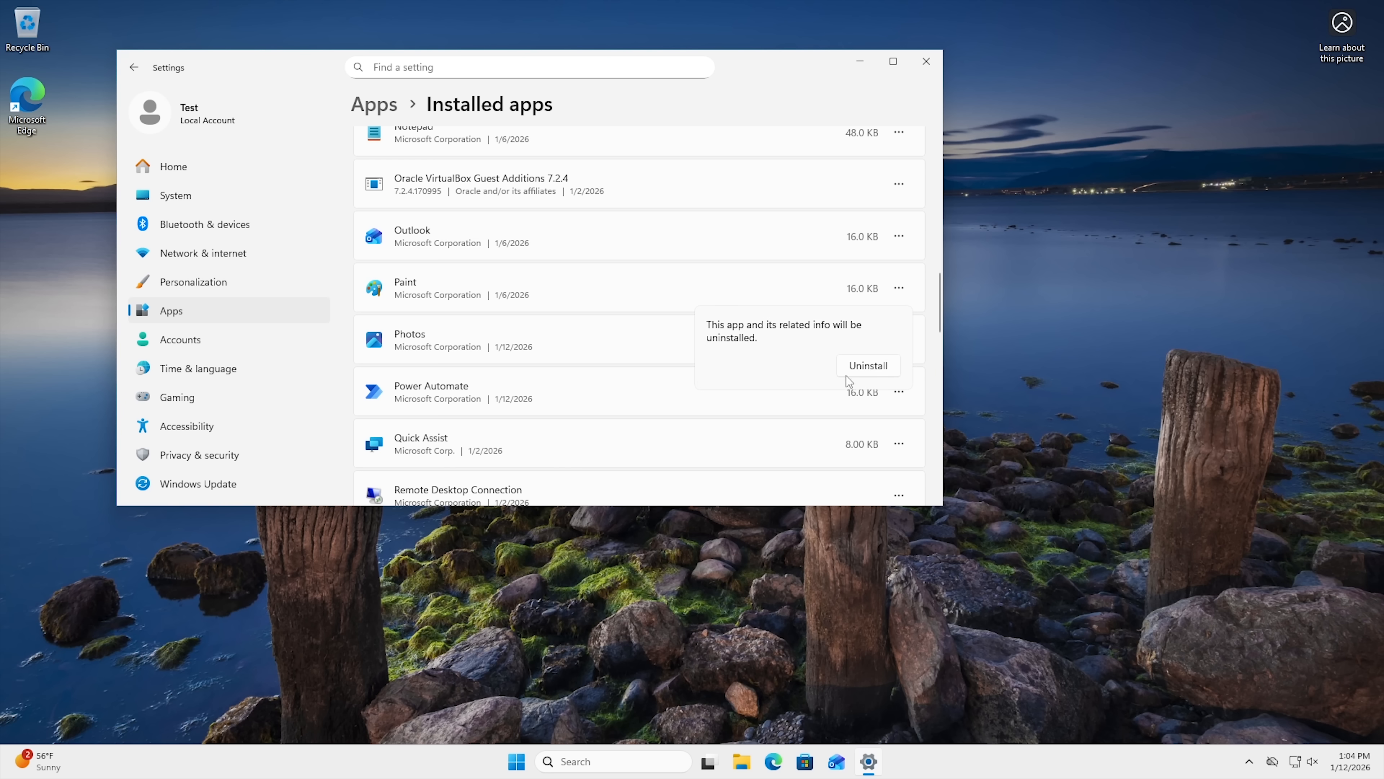
{"action": "left_click", "coordinate": [867, 365]}
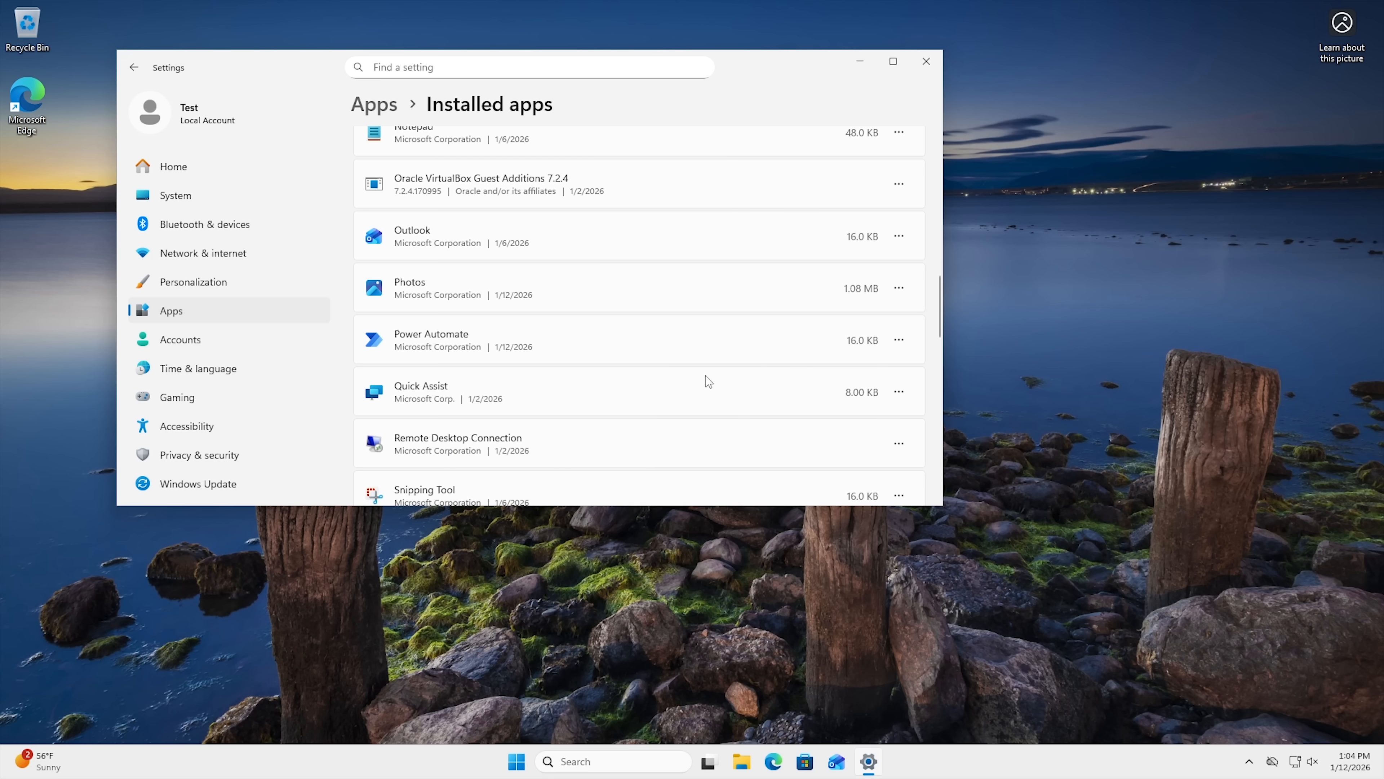
Uninstall Microsoft Clipchamp from the installed apps list and close Settings.
{"action": "scroll", "coordinate": [705, 376], "scroll_direction": "up", "scroll_amount": 5}
{"action": "scroll", "coordinate": [705, 376], "scroll_direction": "up", "scroll_amount": 4}
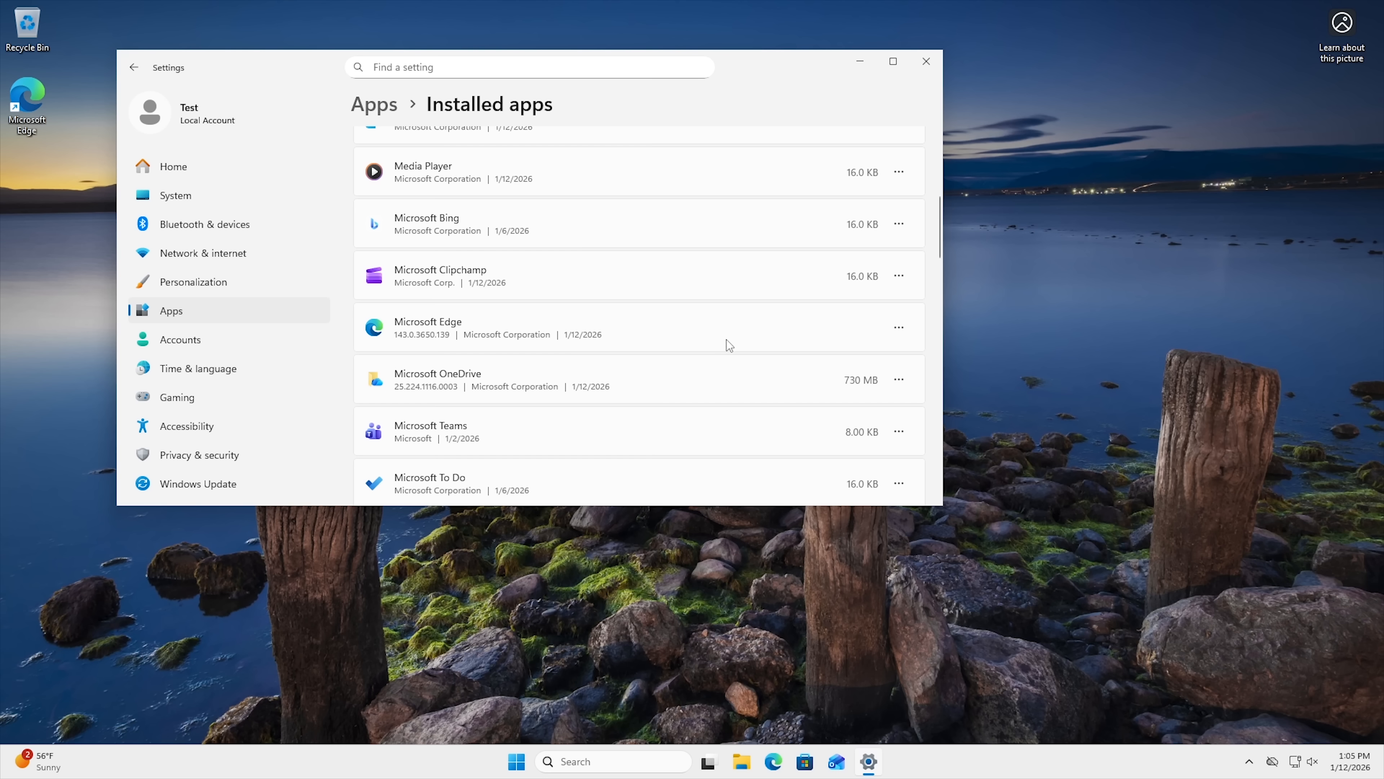
{"action": "left_click", "coordinate": [900, 277]}
{"action": "left_click", "coordinate": [750, 352]}
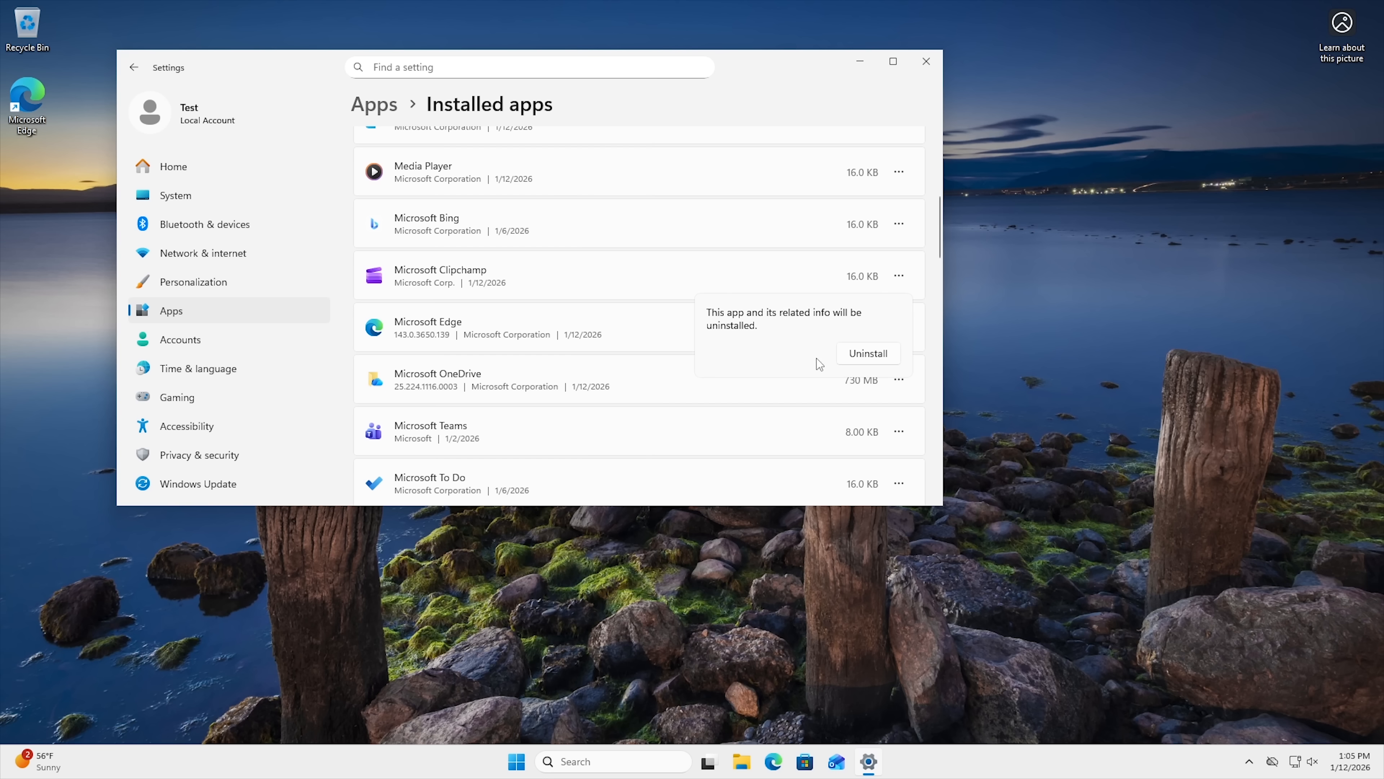
{"action": "left_click", "coordinate": [861, 355]}
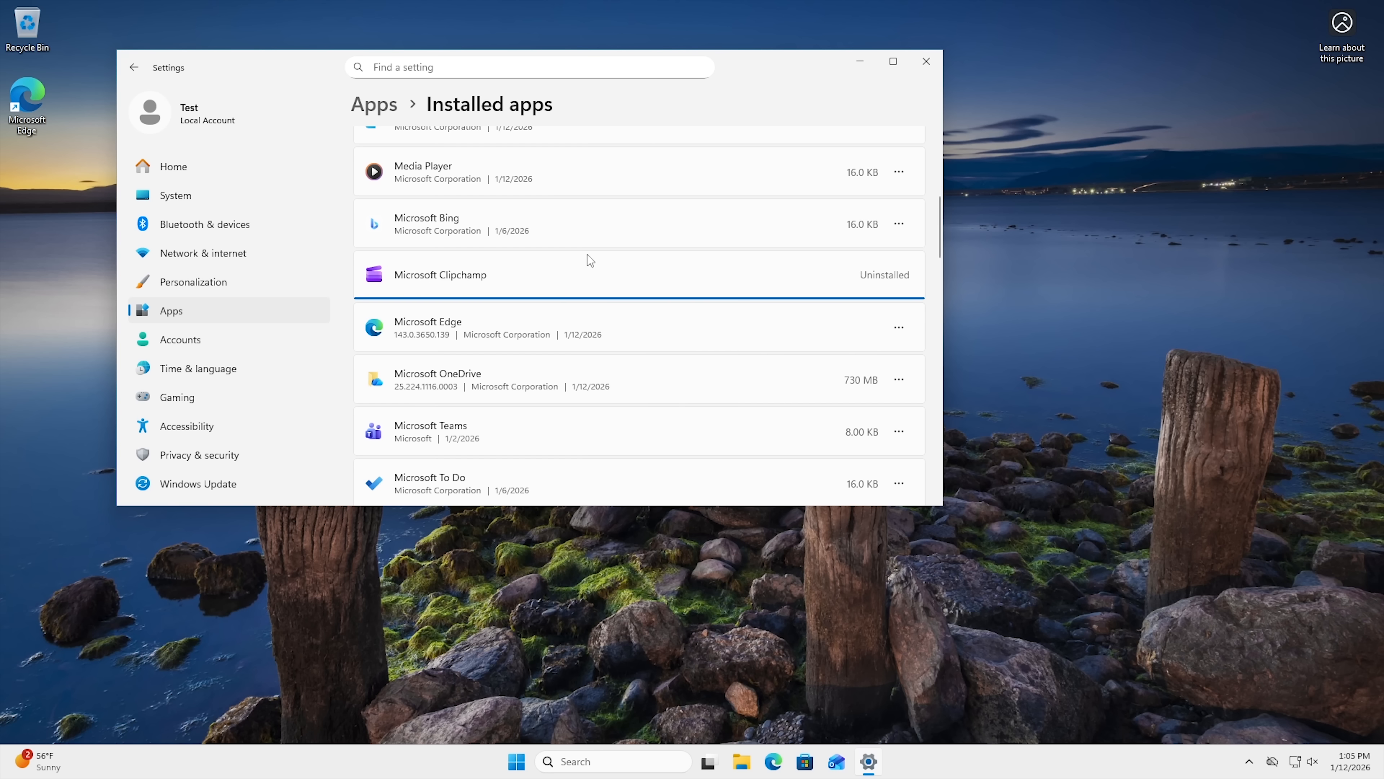
{"action": "left_click", "coordinate": [927, 61]}
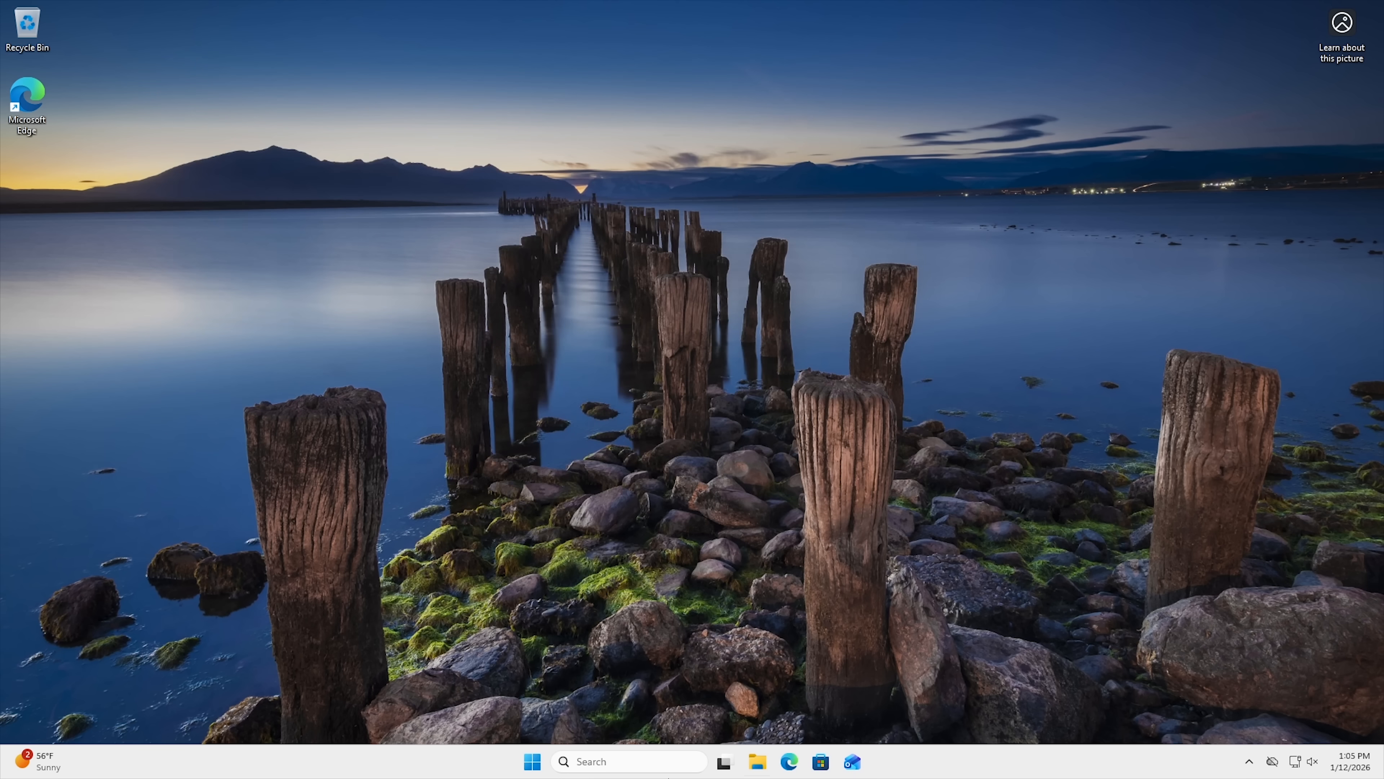
Search Windows for Control Panel and open its Programs and Features page for uninstalling programs.
{"action": "left_click", "coordinate": [526, 766]}
{"action": "type", "text": "co"}
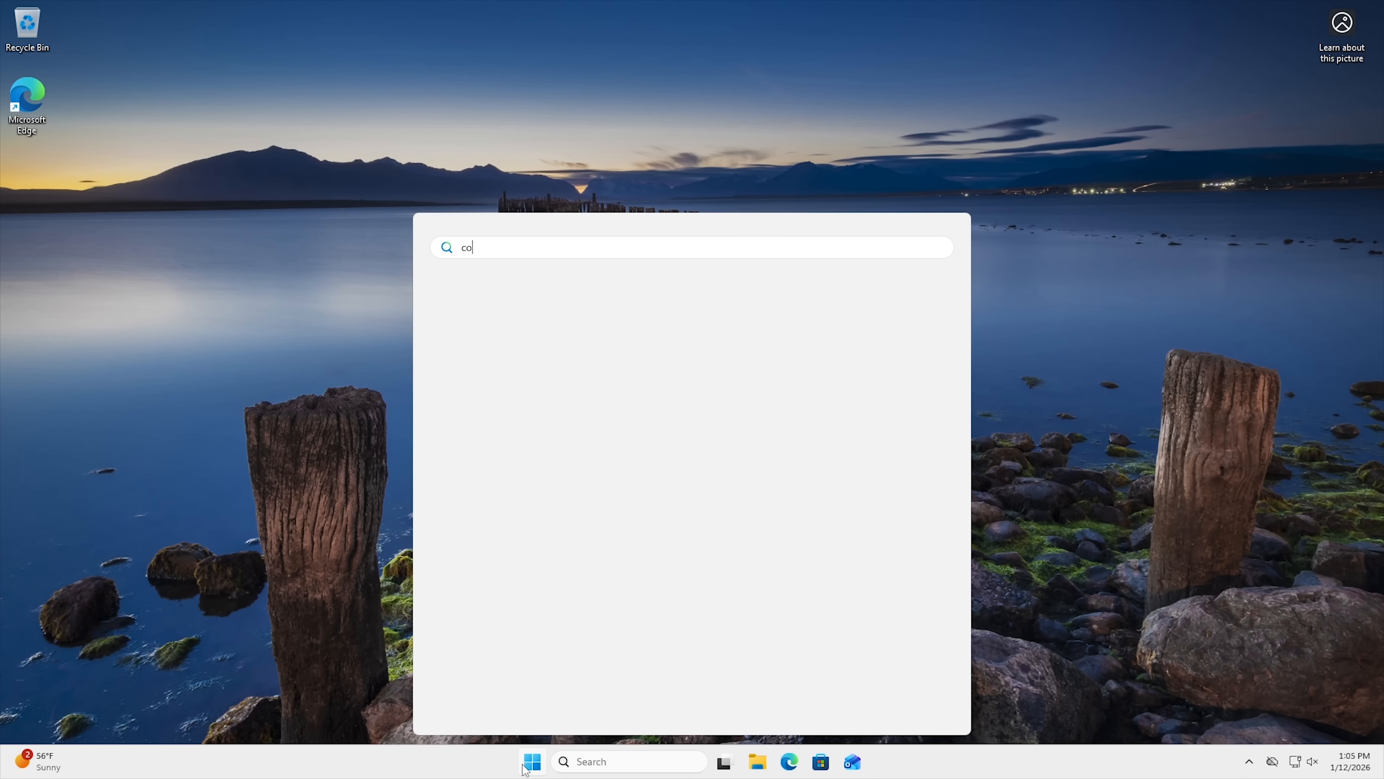
{"action": "type", "text": "n"}
{"action": "left_click", "coordinate": [542, 351]}
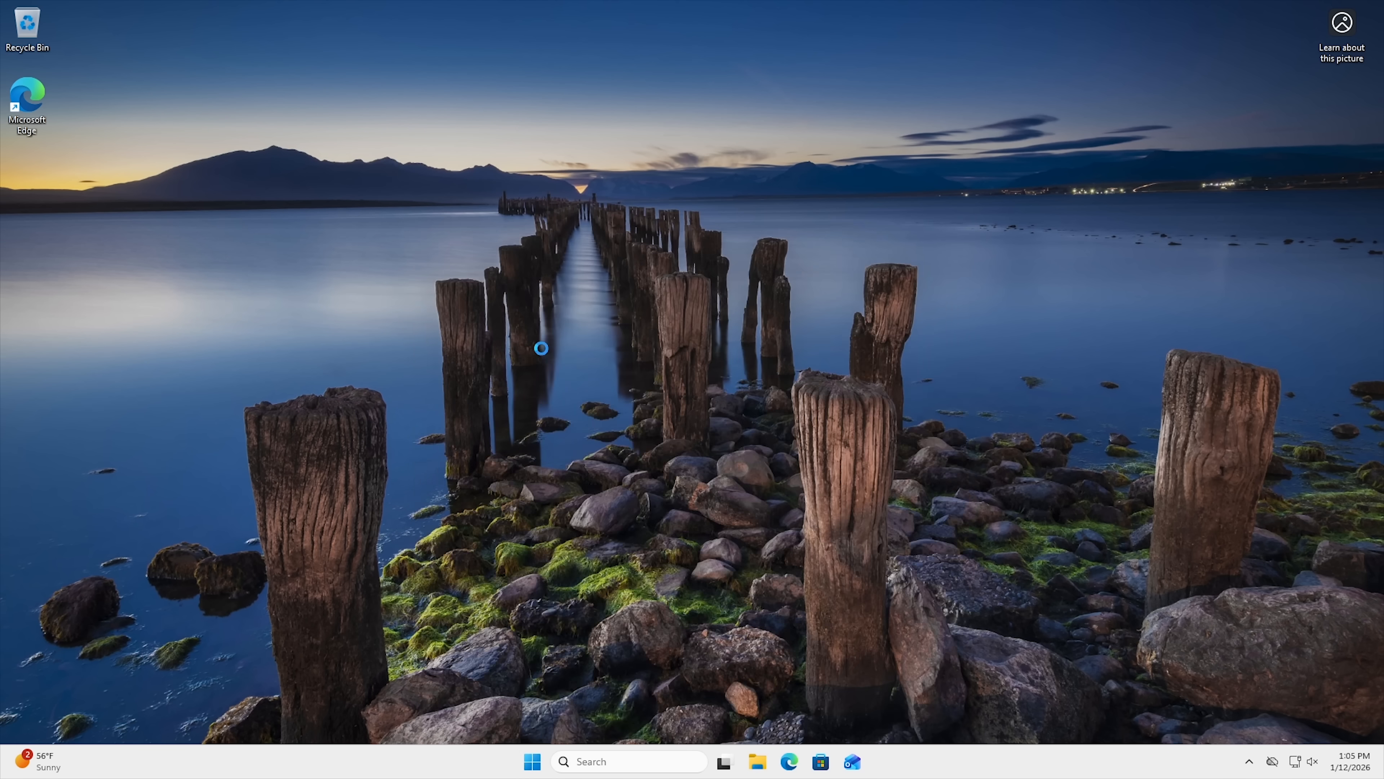
{"action": "left_click", "coordinate": [543, 434]}
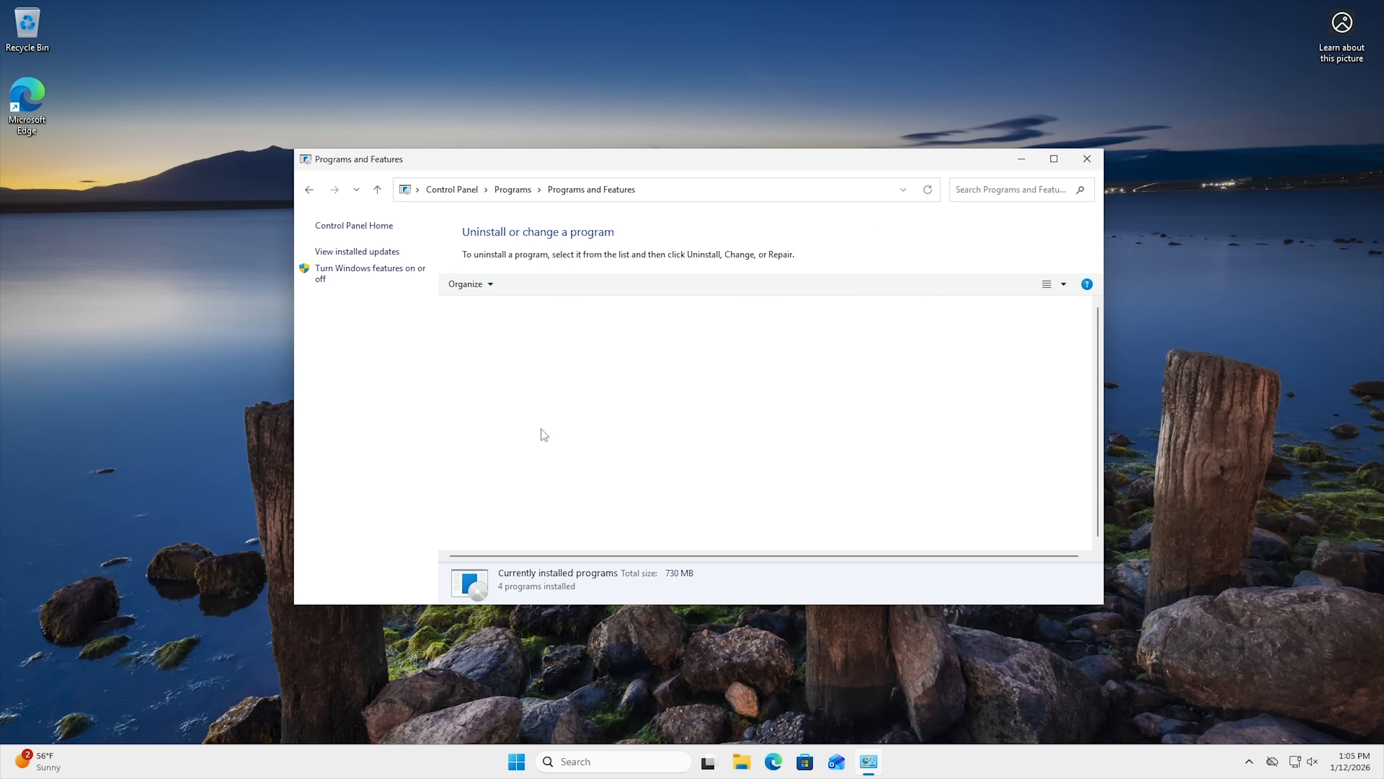
Uninstall Microsoft OneDrive, allow it to make changes to the device, and close Programs and Features.
{"action": "left_click", "coordinate": [491, 334]}
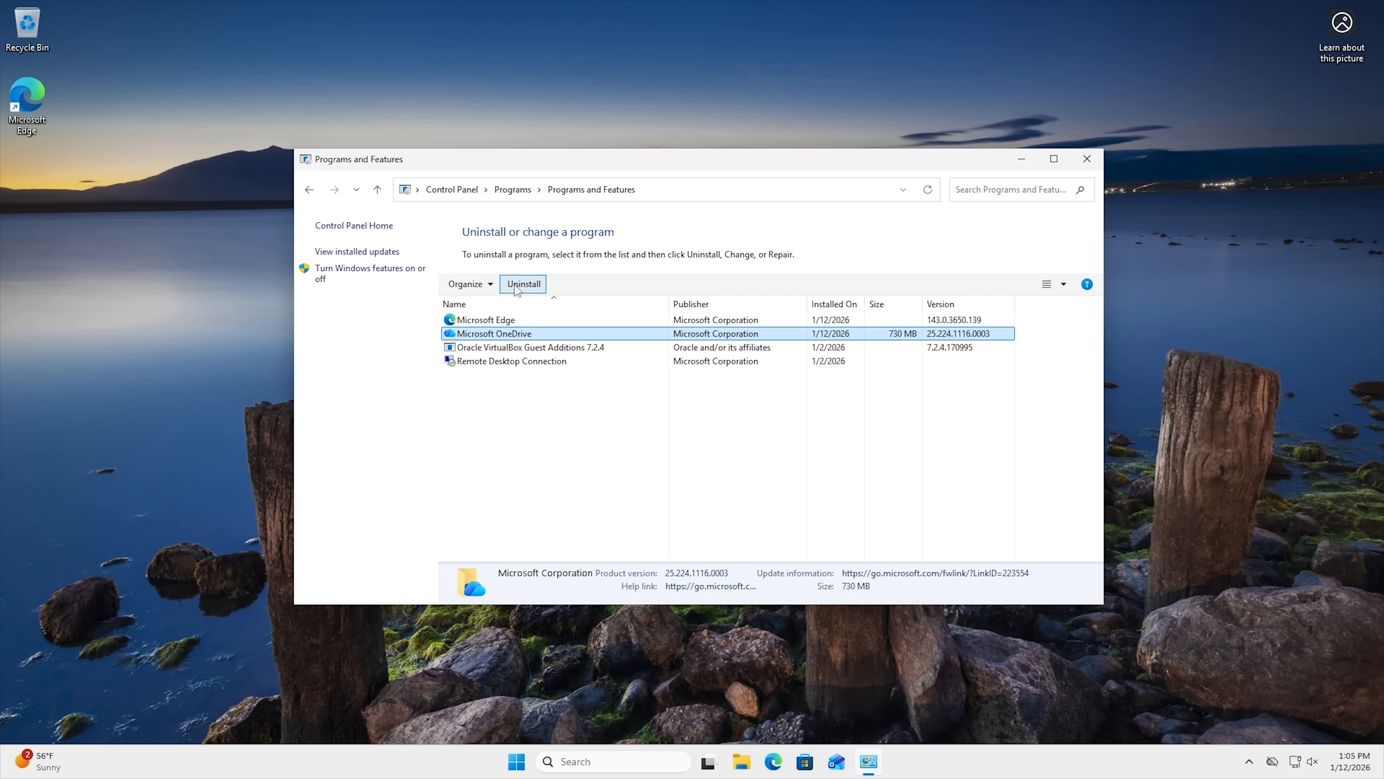
{"action": "left_click", "coordinate": [536, 284]}
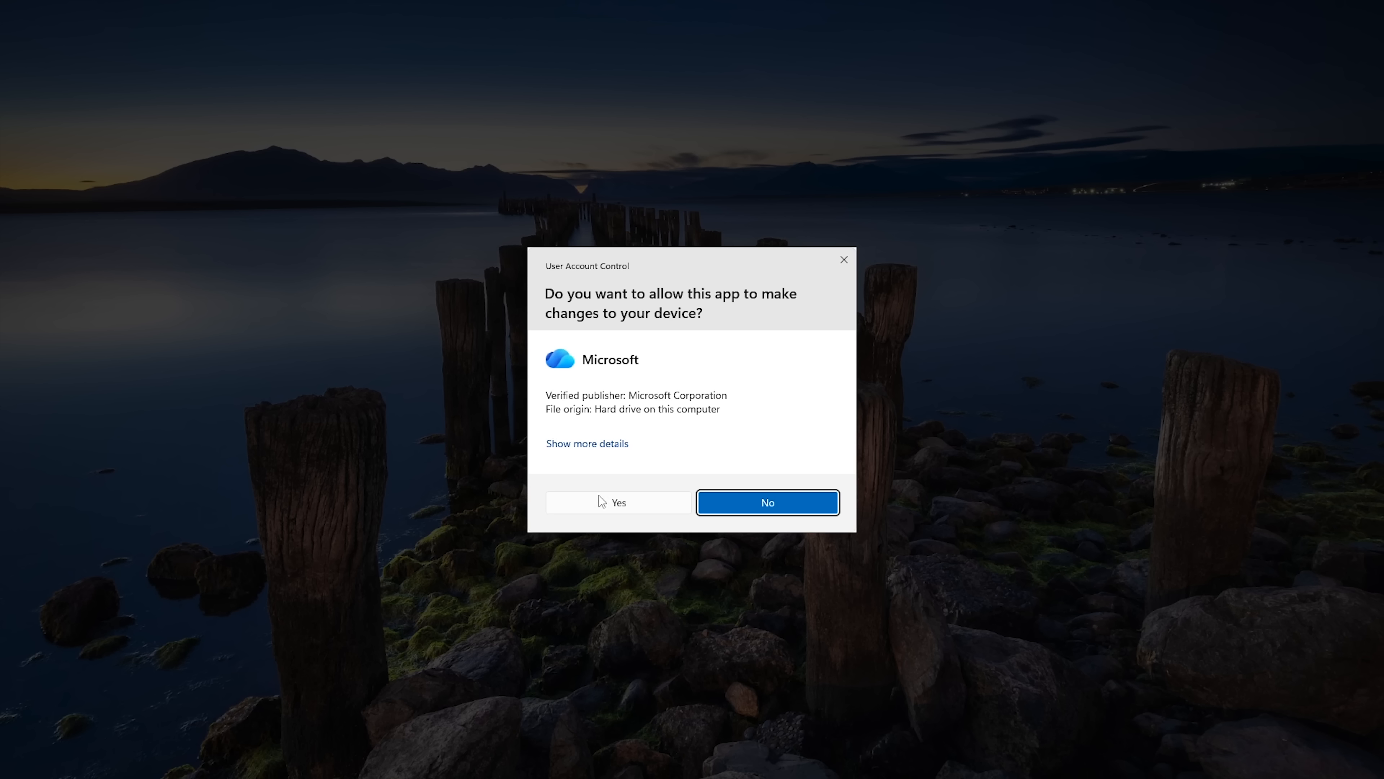
{"action": "left_click", "coordinate": [601, 500]}
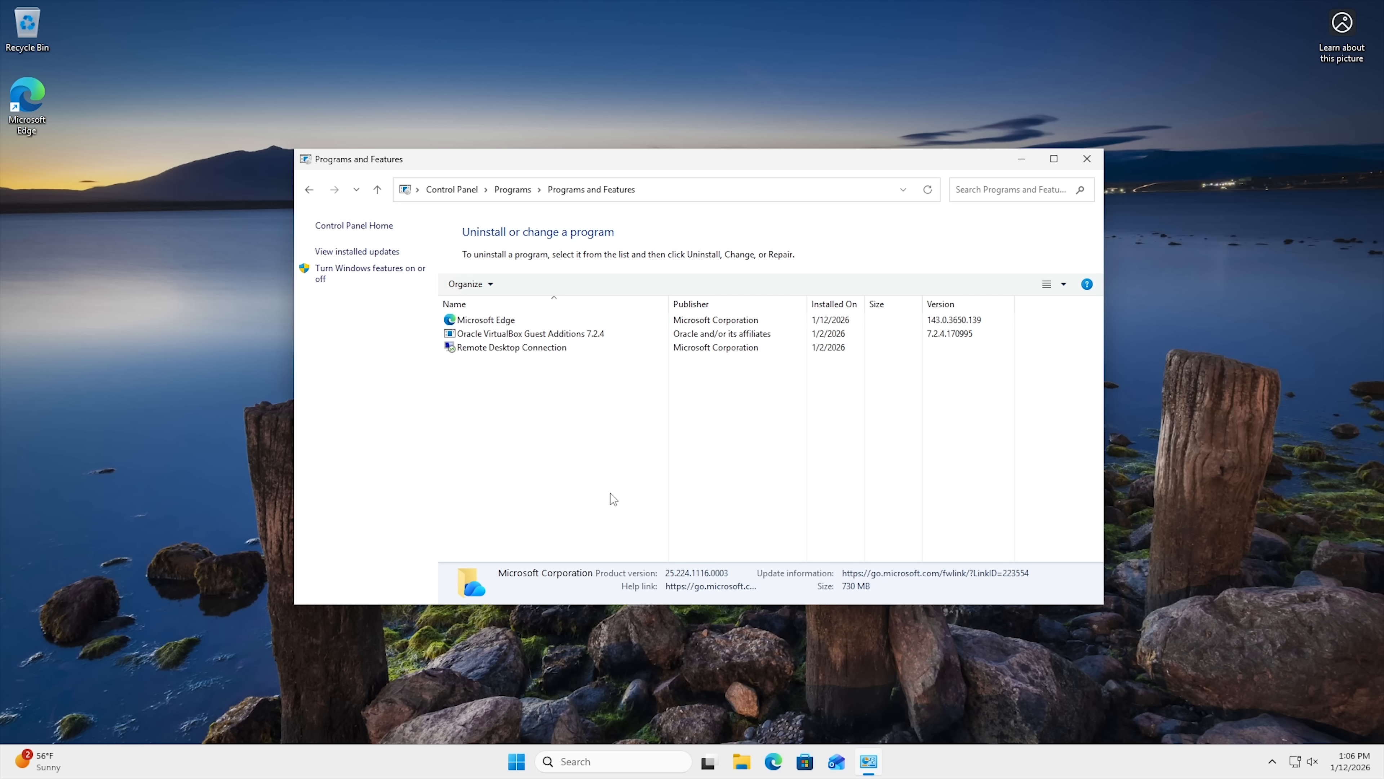
{"action": "left_click", "coordinate": [1092, 159]}
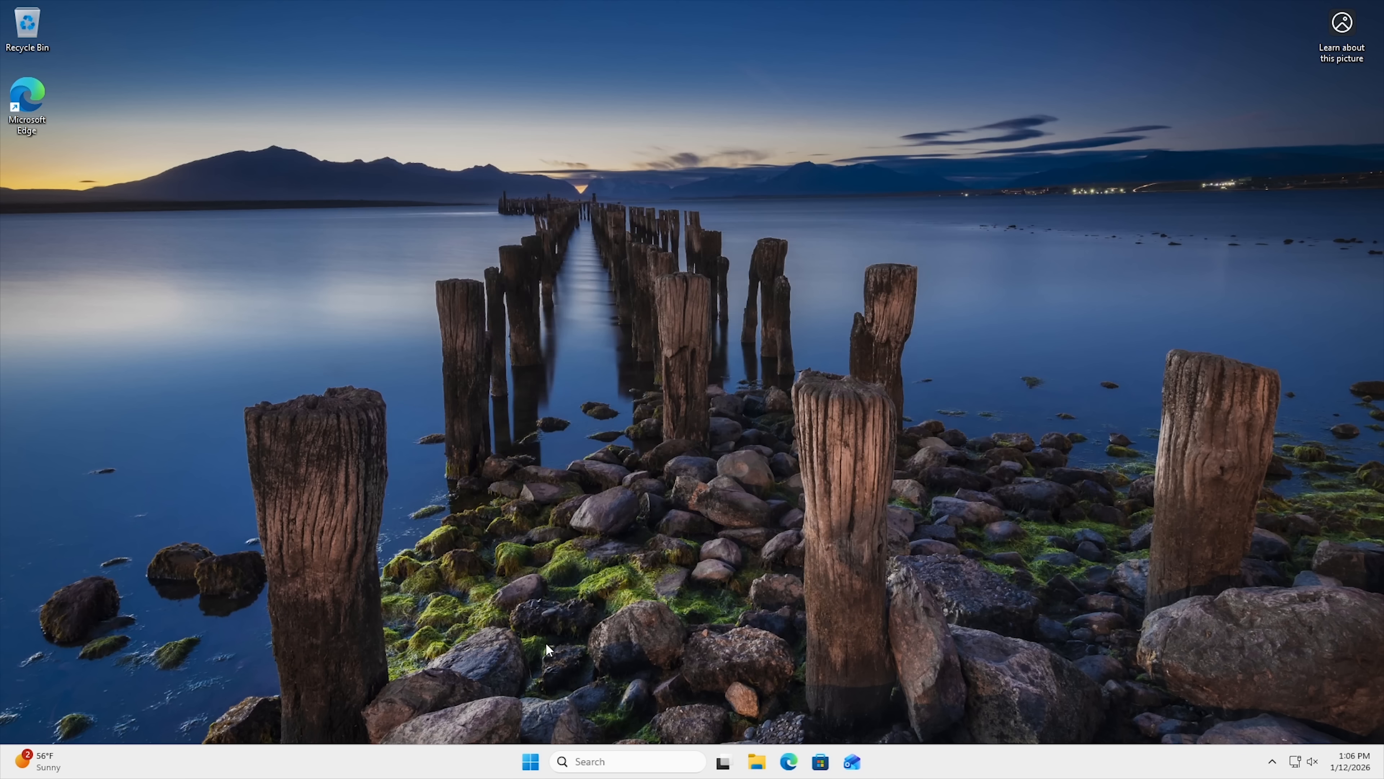
Switch to Windows Settings and open the System components page of the System settings.
{"action": "left_click", "coordinate": [533, 761]}
{"action": "left_click", "coordinate": [722, 351]}
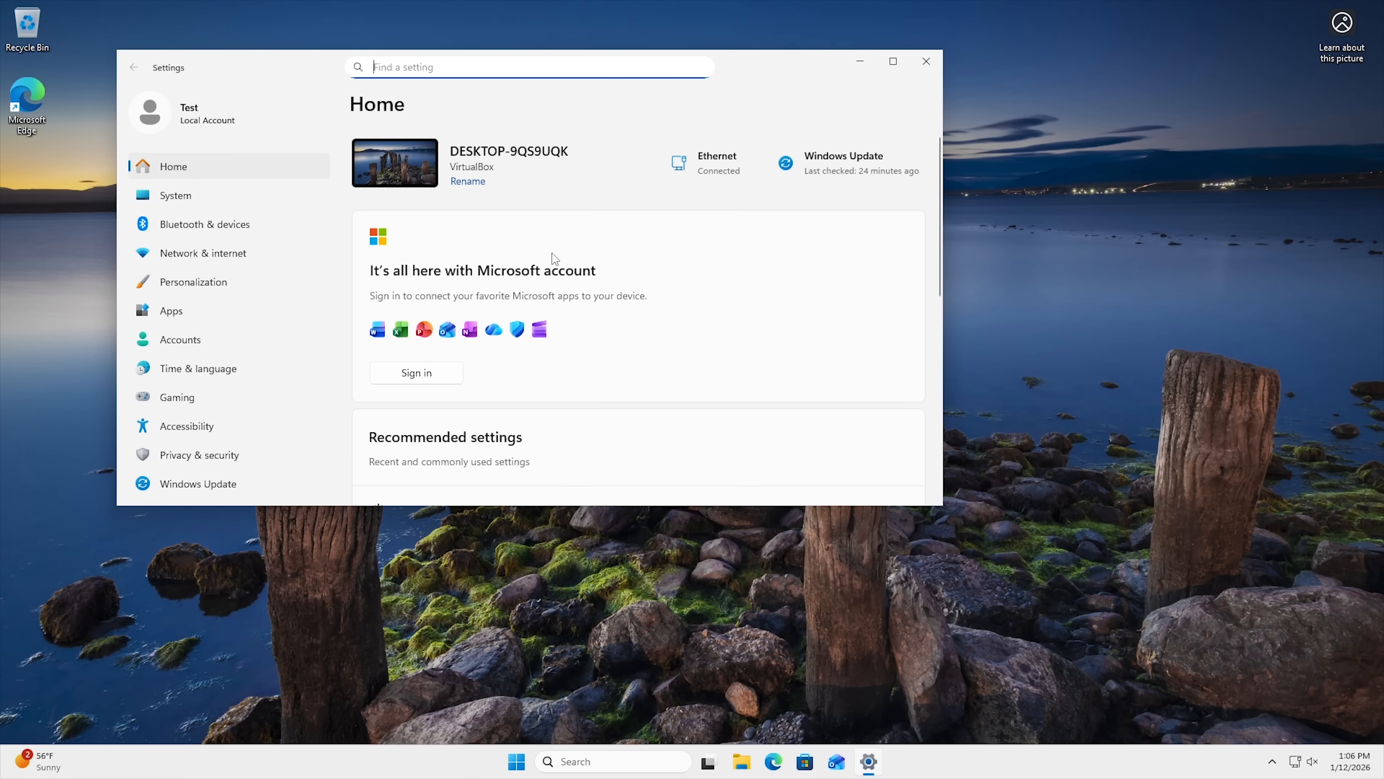
{"action": "left_click", "coordinate": [186, 200]}
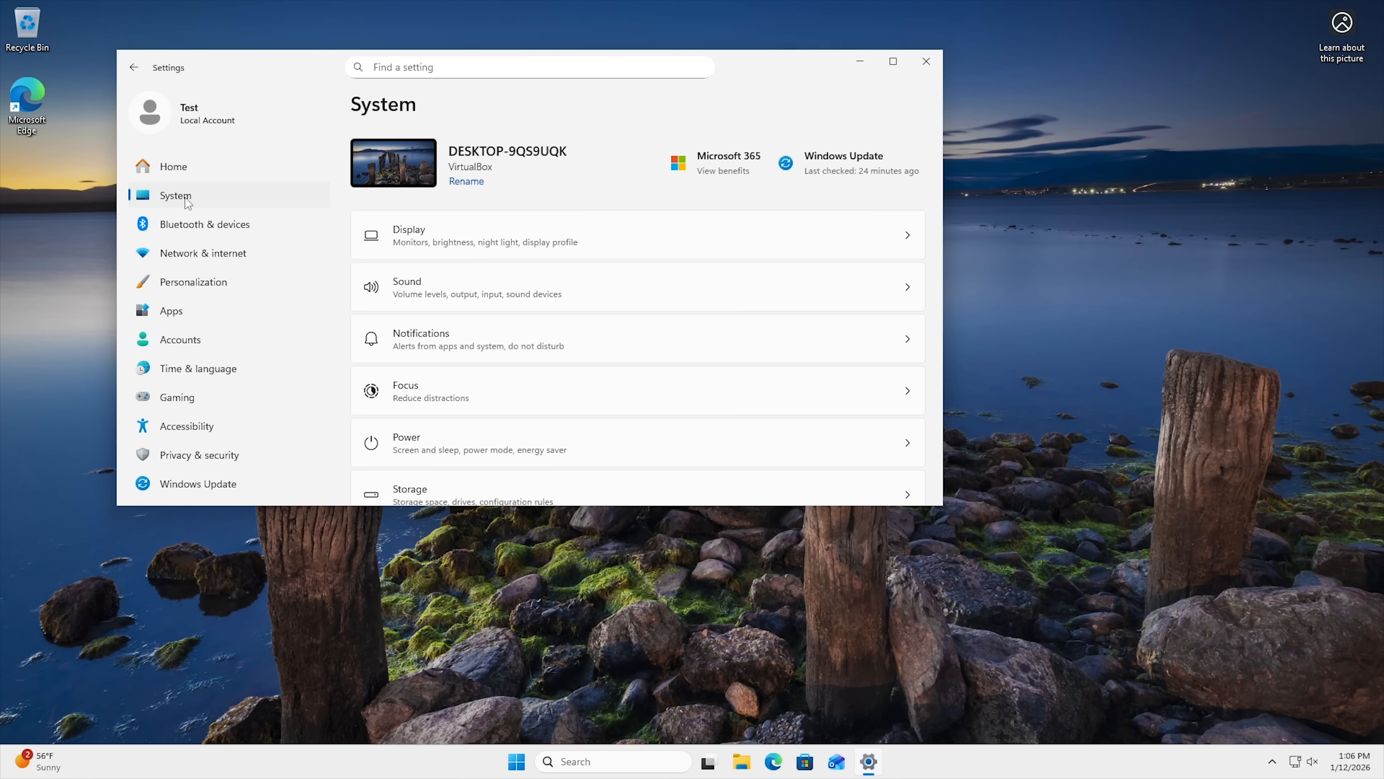
{"action": "scroll", "coordinate": [497, 323], "scroll_direction": "down", "scroll_amount": 5}
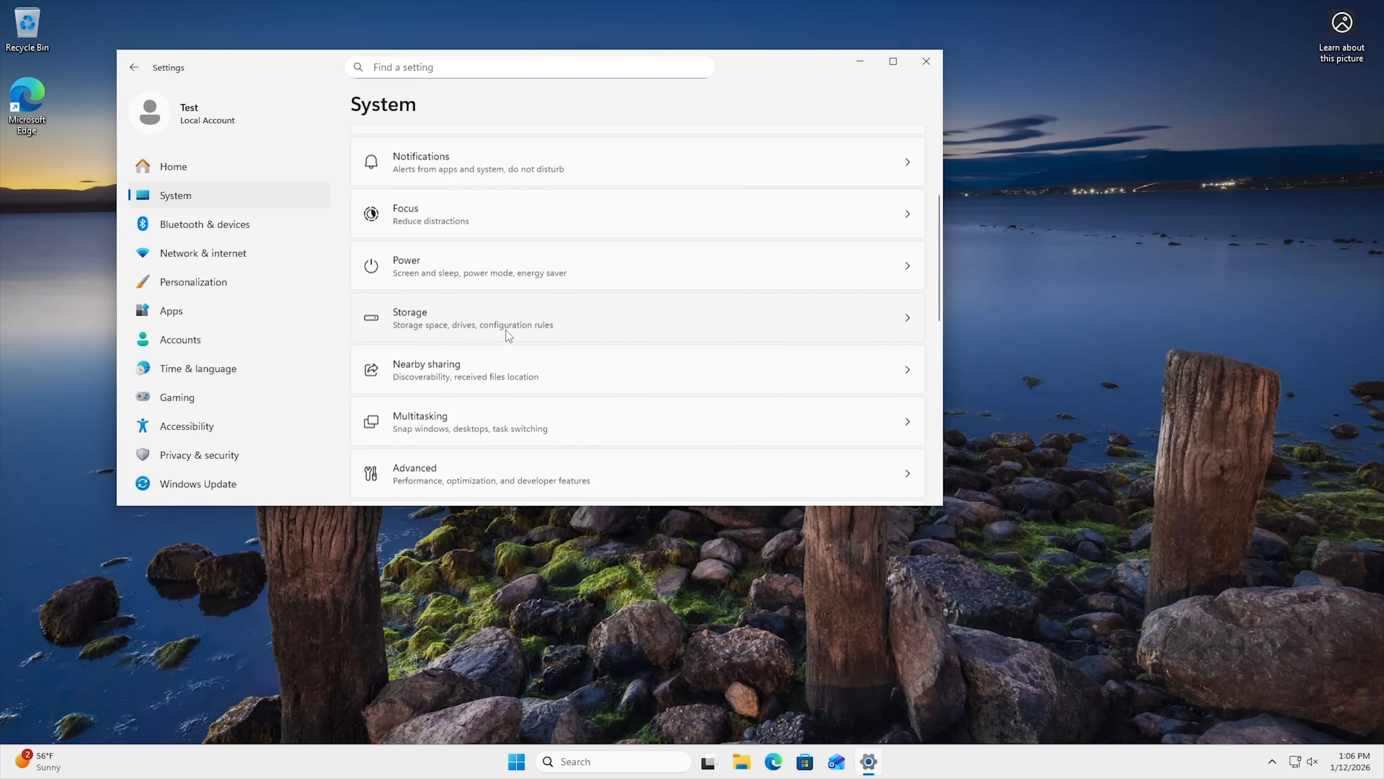
{"action": "scroll", "coordinate": [506, 331], "scroll_direction": "down", "scroll_amount": 6}
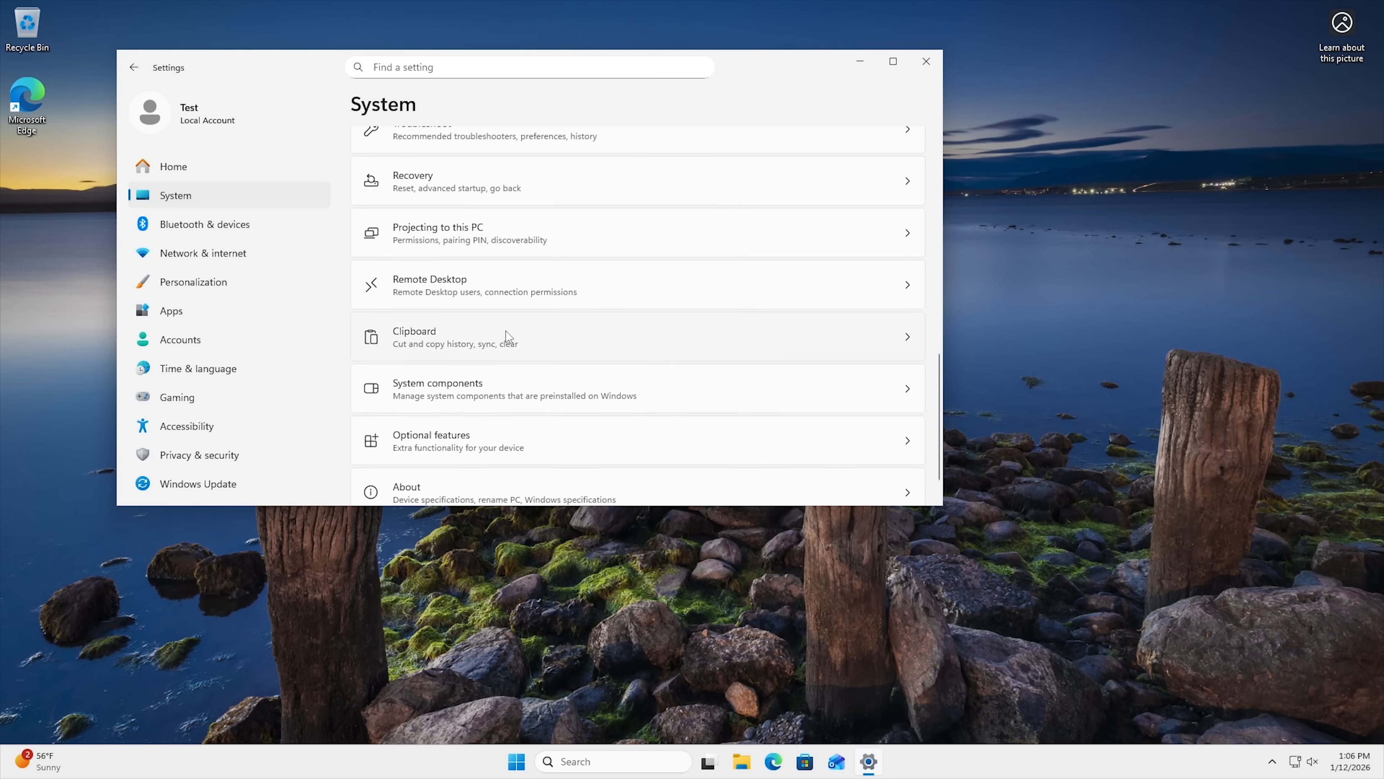
{"action": "left_click", "coordinate": [457, 353]}
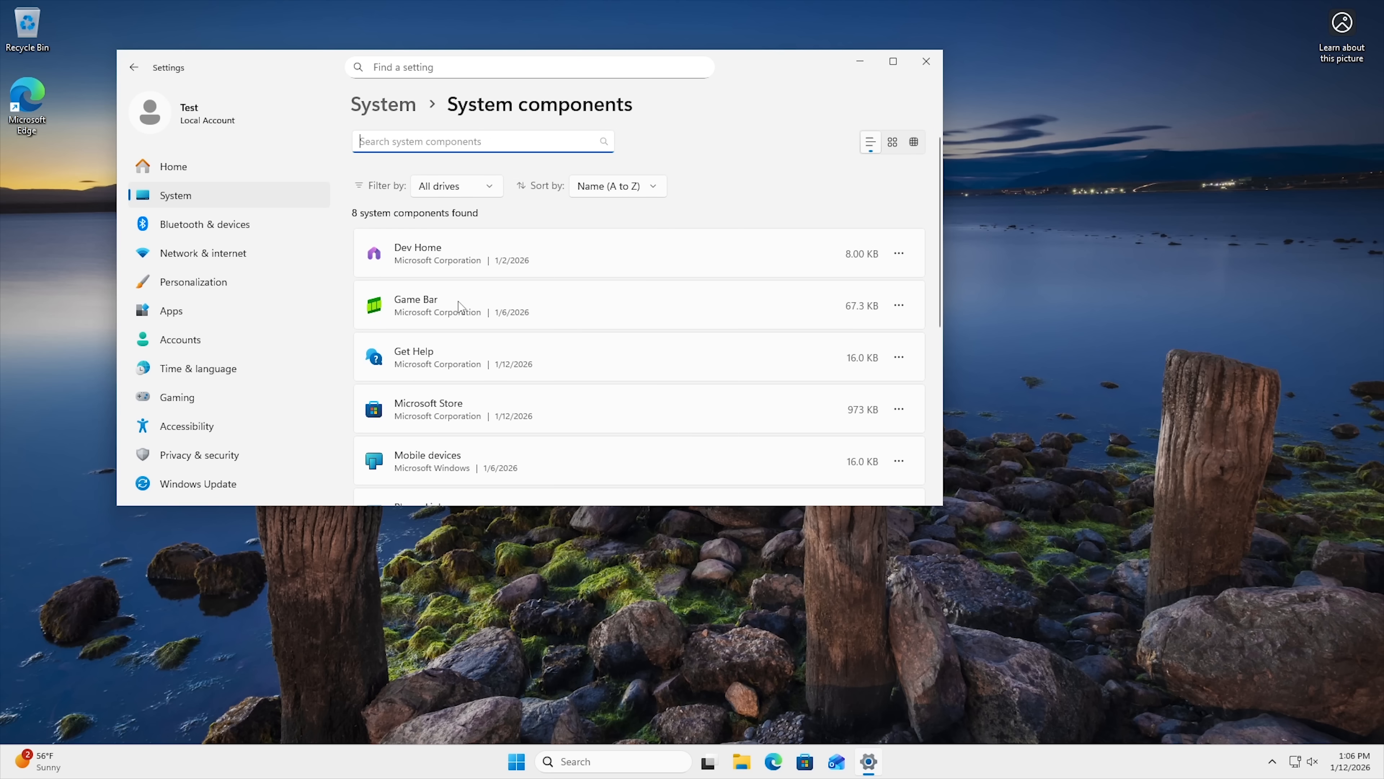
Set Game Bar's background component permission to Never in its advanced options.
{"action": "left_click", "coordinate": [899, 305]}
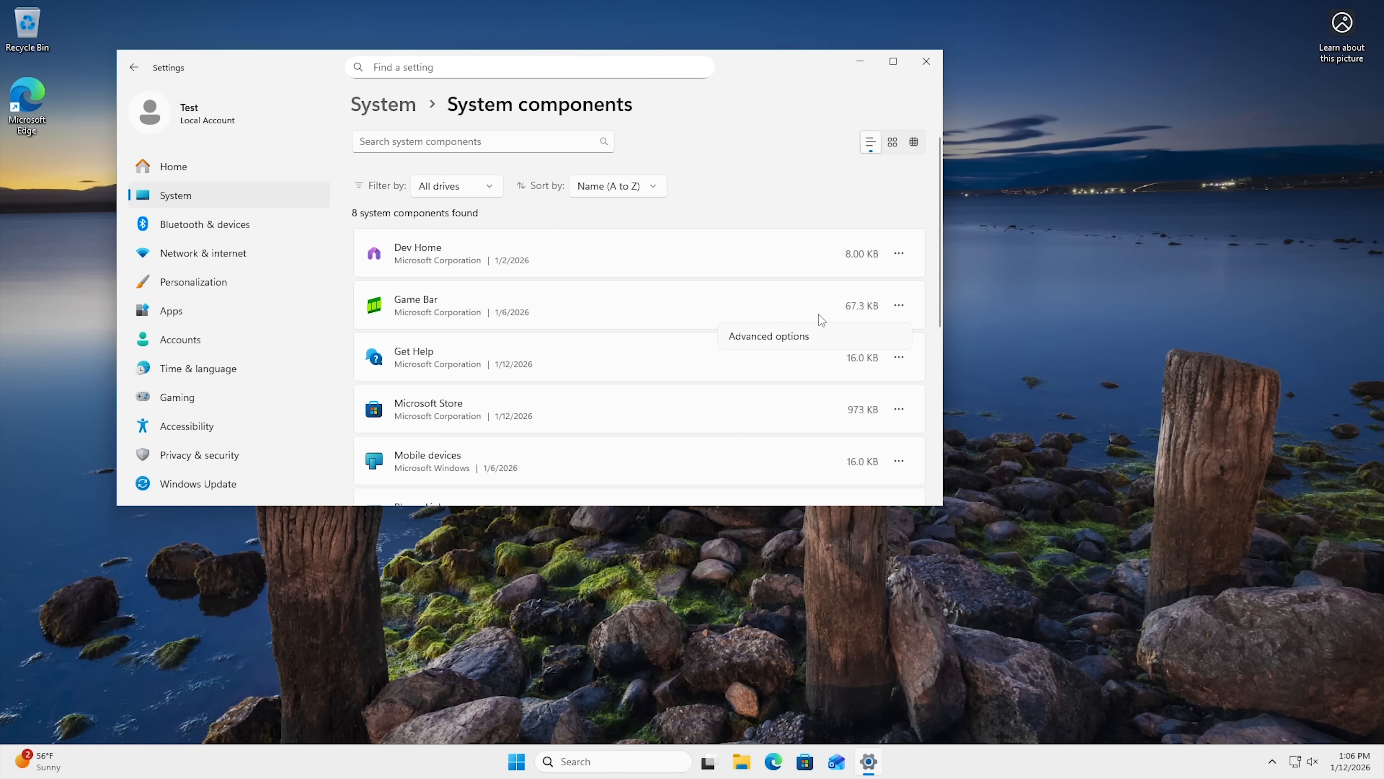
{"action": "left_click", "coordinate": [761, 341]}
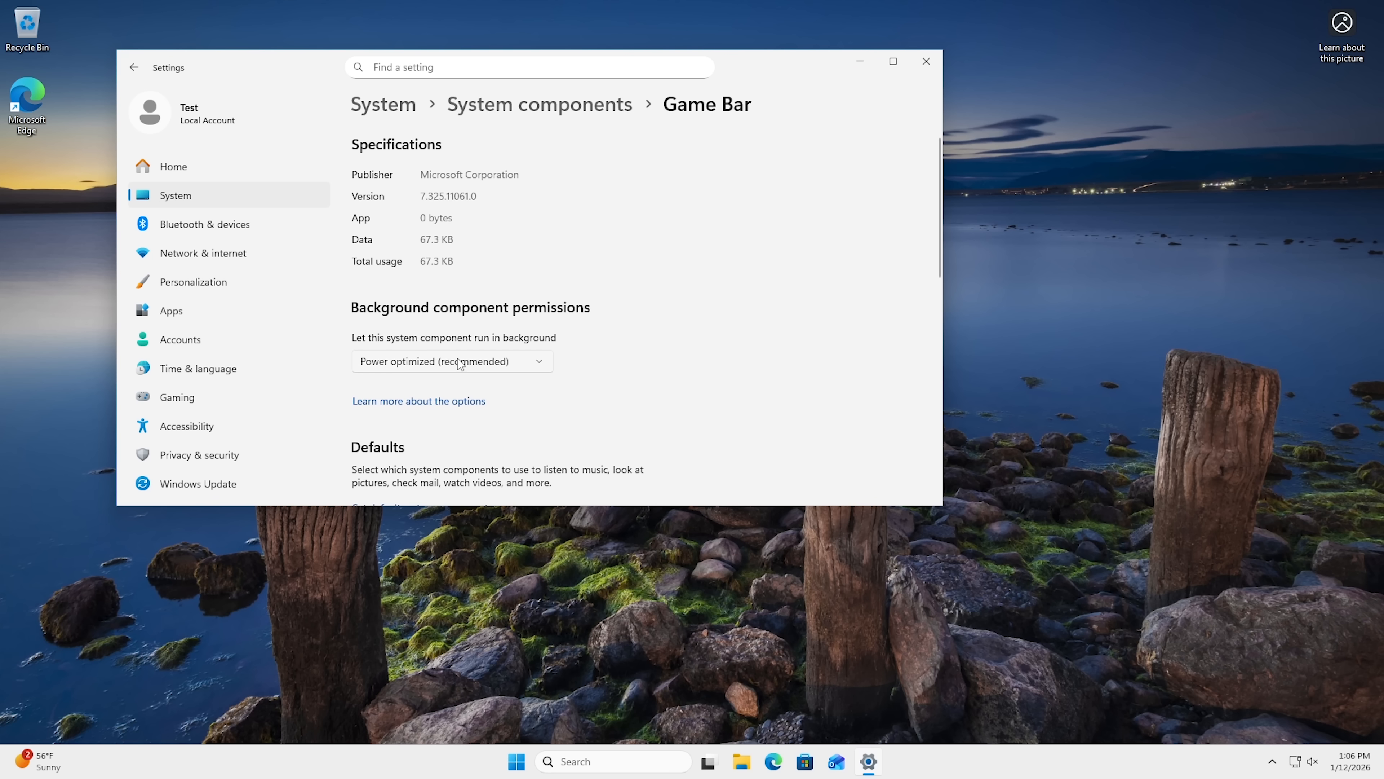
{"action": "left_click", "coordinate": [475, 363]}
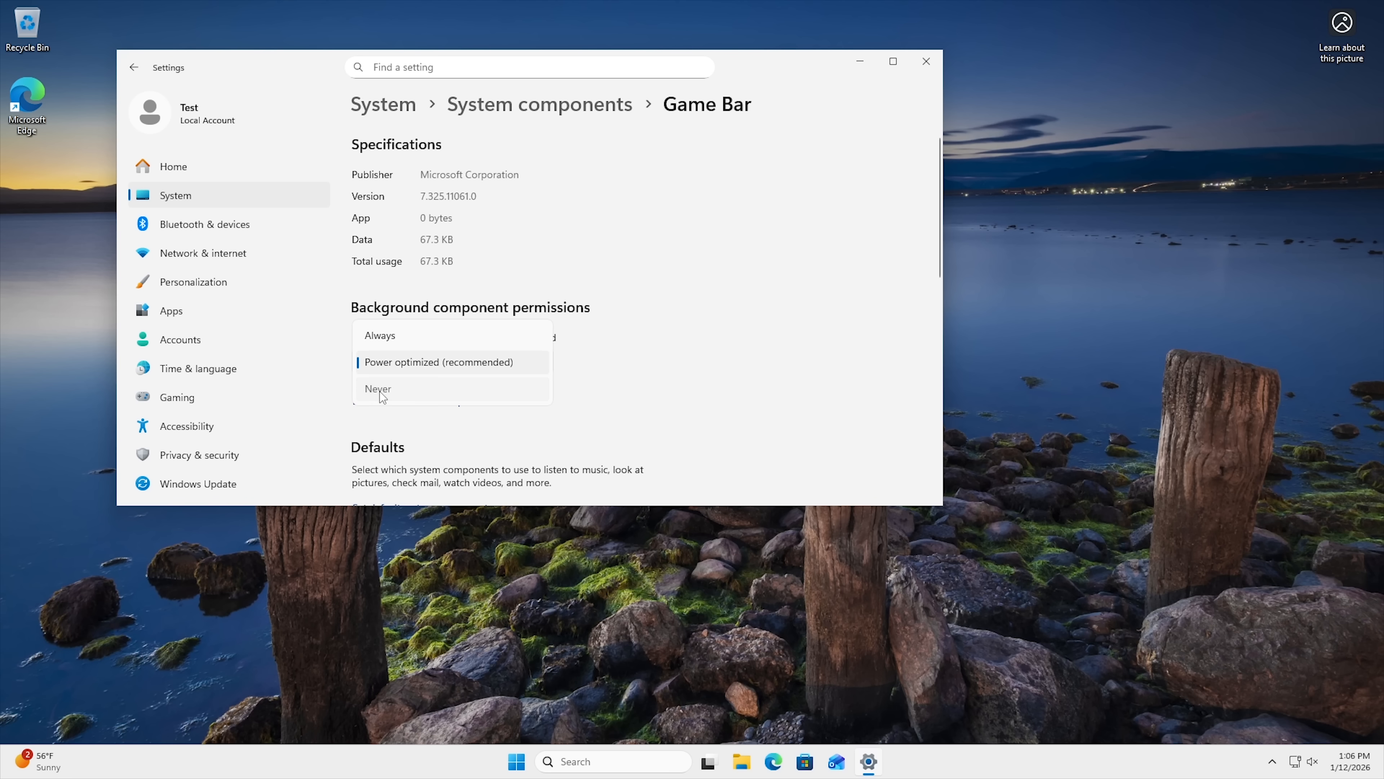
{"action": "left_click", "coordinate": [381, 390]}
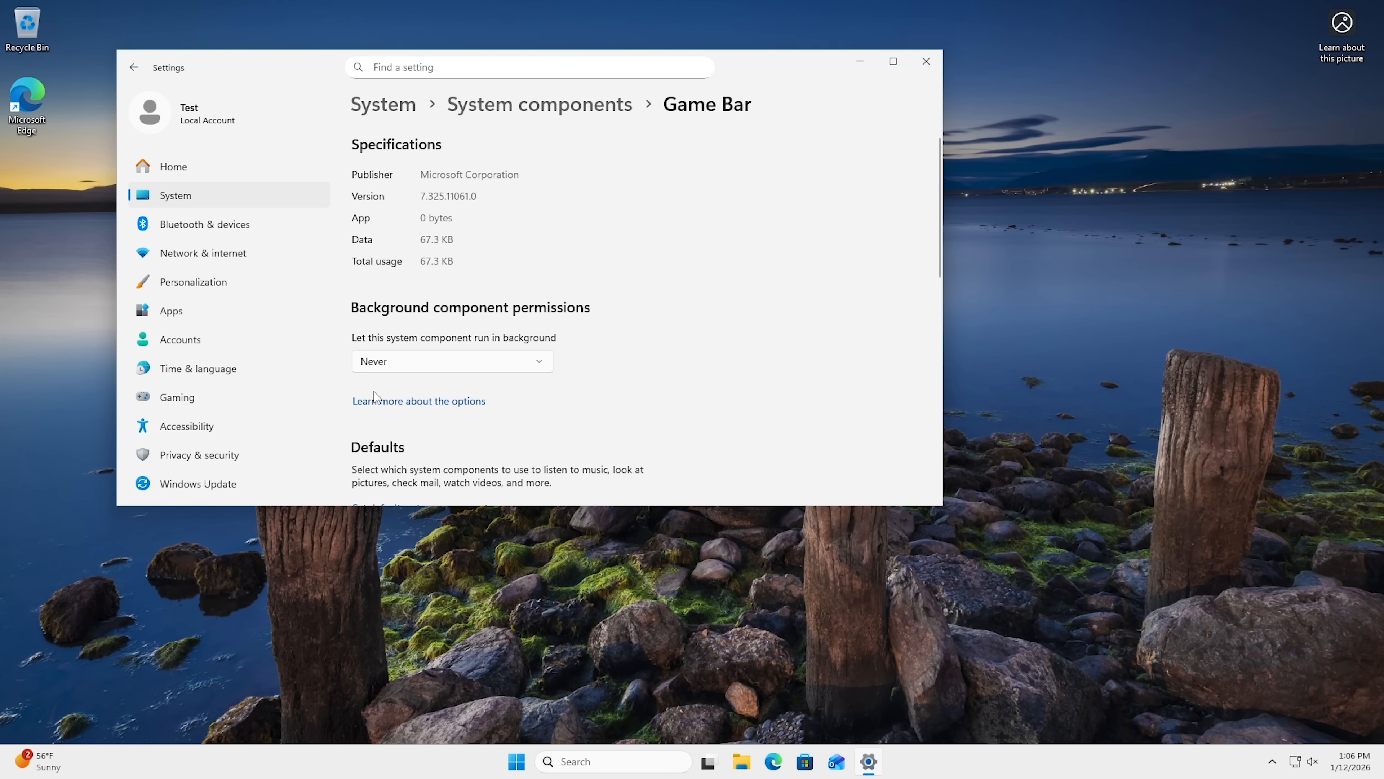
{"action": "scroll", "coordinate": [381, 398], "scroll_direction": "down", "scroll_amount": 5}
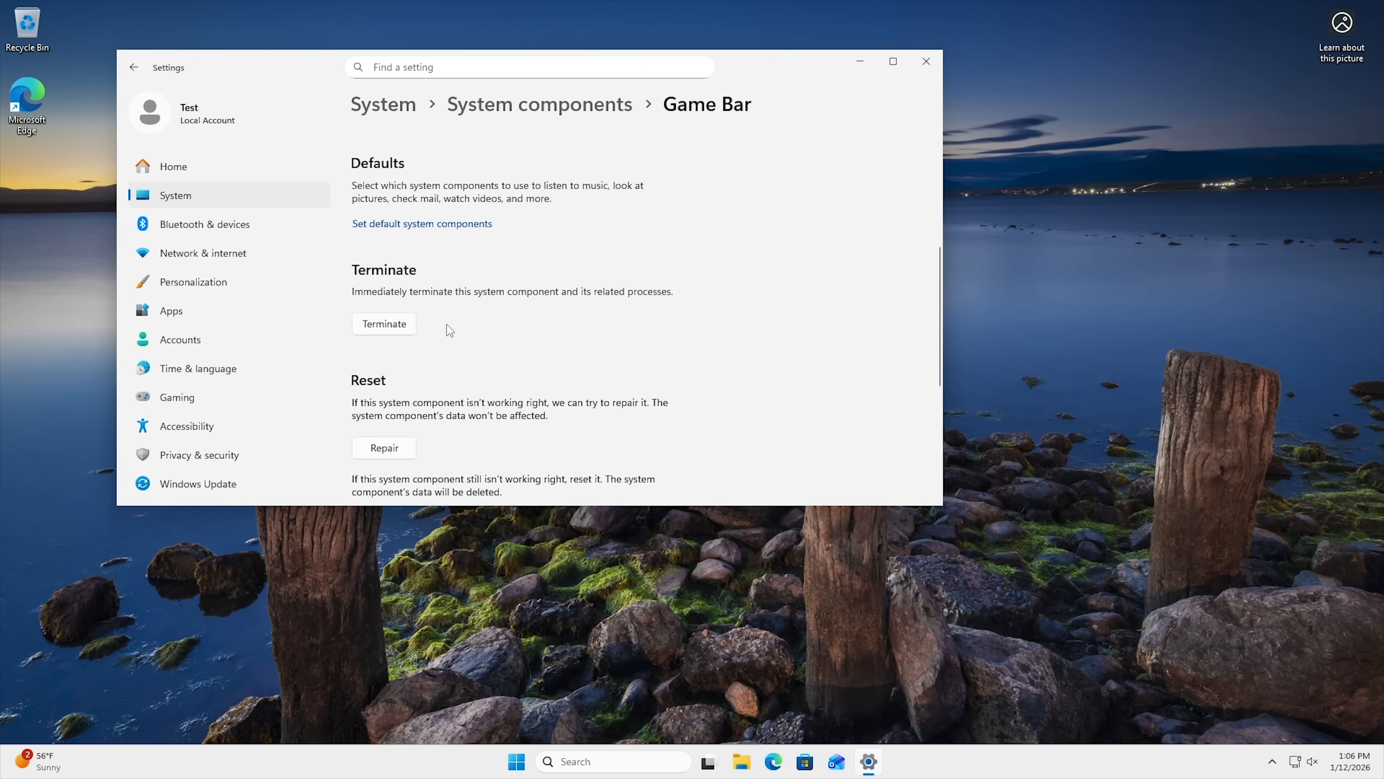
Turn off allowing the controller to open Game Bar in the Gaming settings, and close Settings.
{"action": "left_click", "coordinate": [184, 397]}
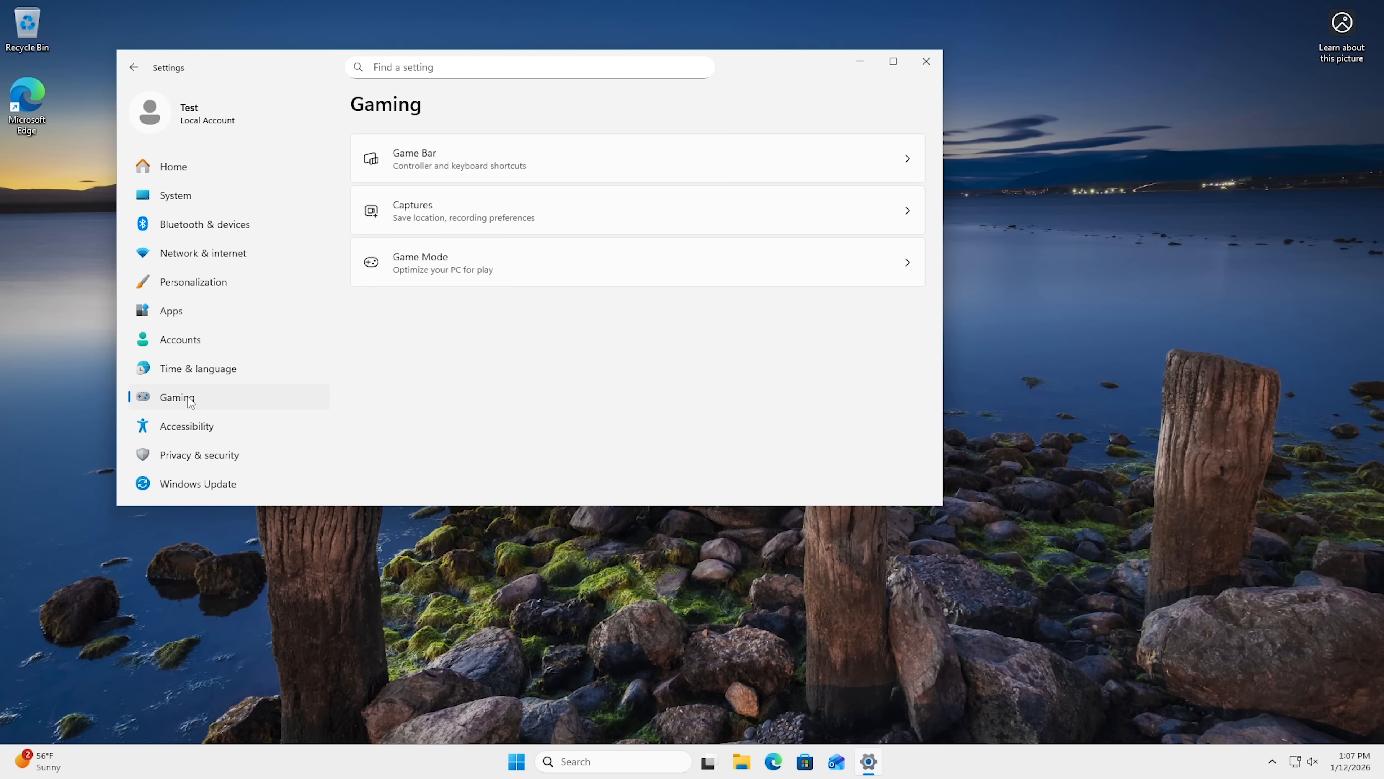
{"action": "left_click", "coordinate": [434, 160]}
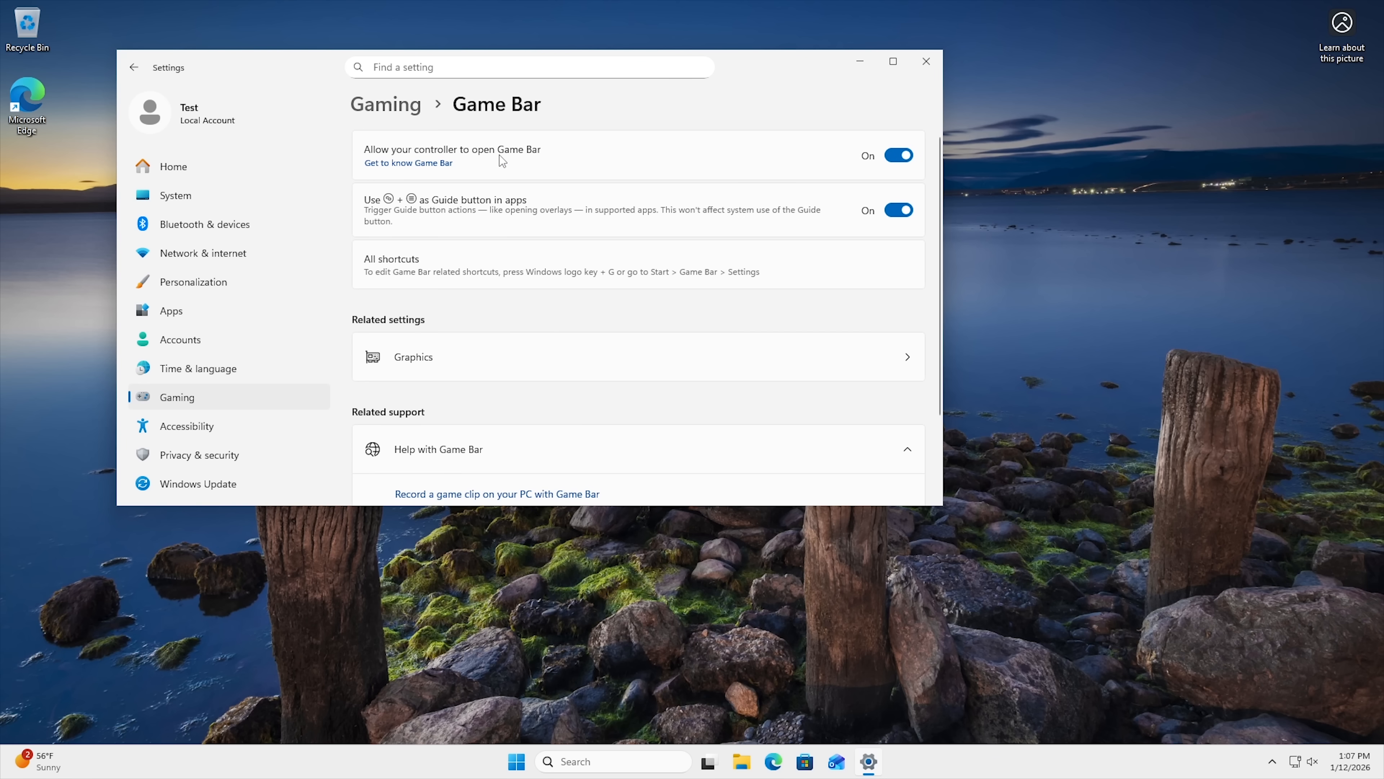
{"action": "left_click", "coordinate": [898, 156]}
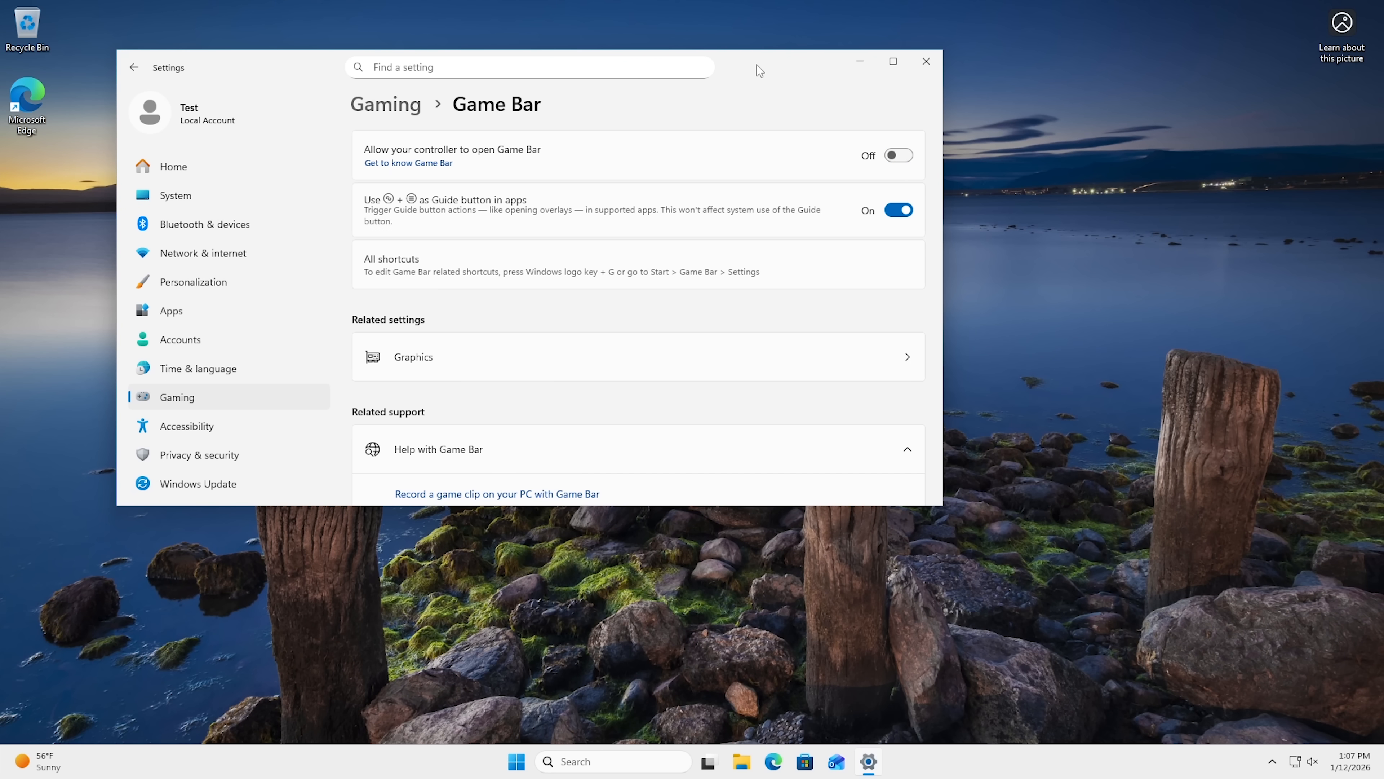
{"action": "left_click", "coordinate": [928, 68]}
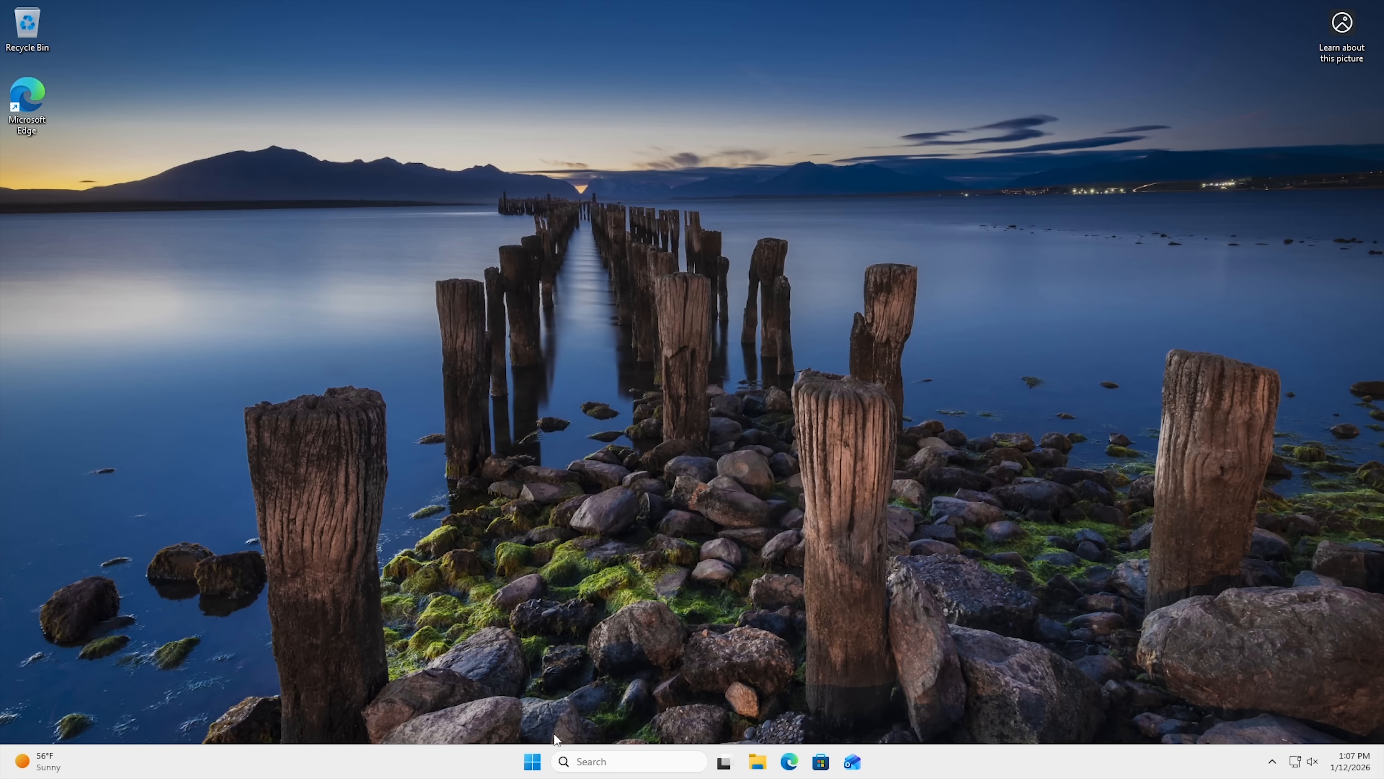
Run Get-AppxPackage "Microsoft.XboxGamingOverlay" | Remove-AppxPackage in Windows PowerShell as administrator, and close the console.
{"action": "left_click", "coordinate": [533, 762]}
{"action": "type", "text": "power"}
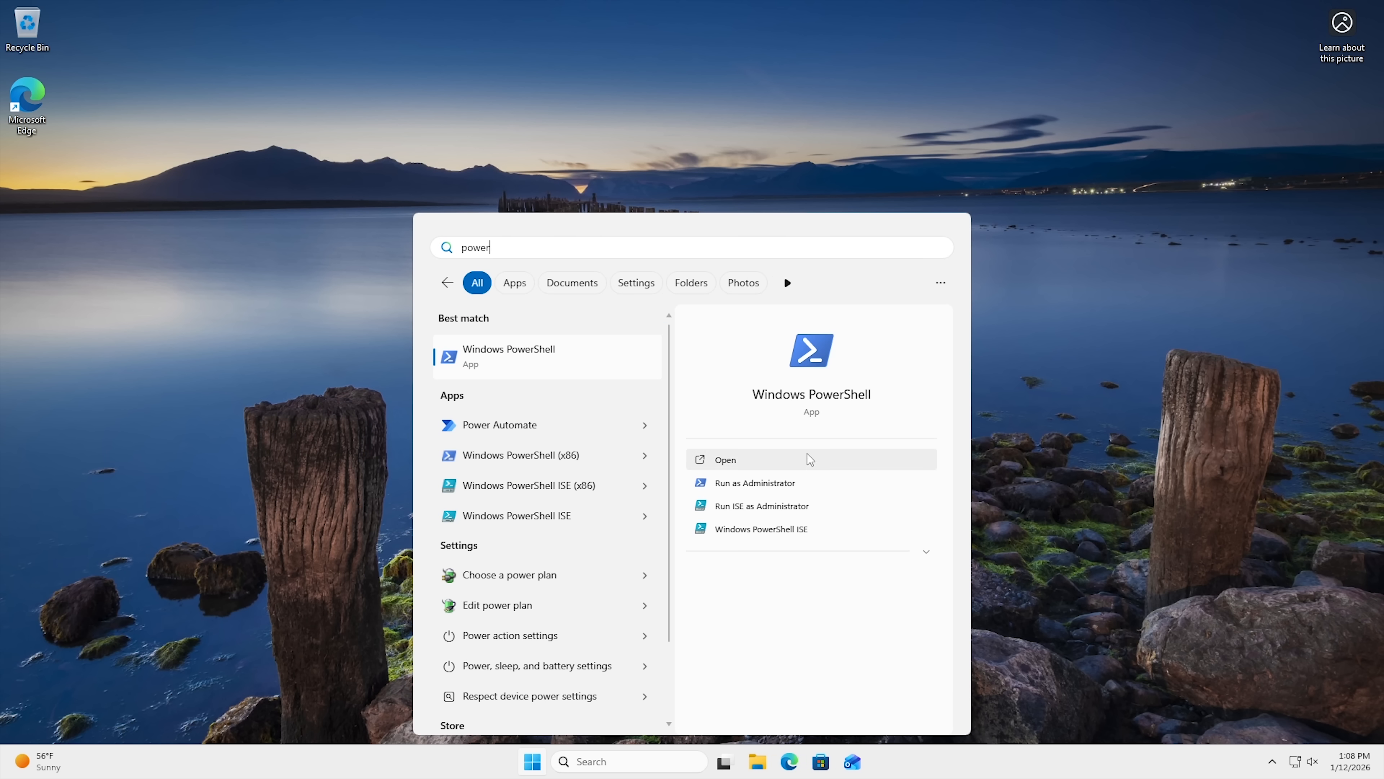
{"action": "left_click", "coordinate": [776, 482]}
{"action": "left_click", "coordinate": [634, 492]}
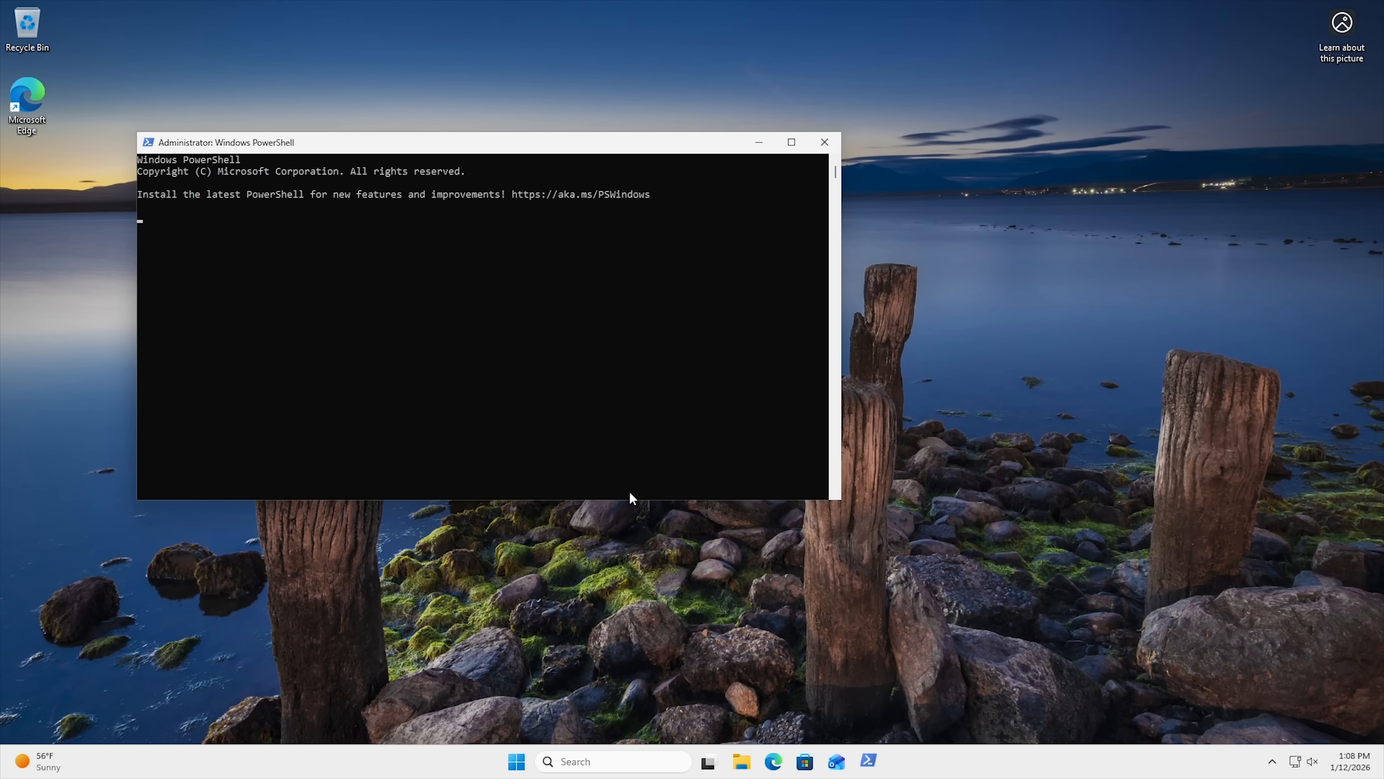
{"action": "right_click", "coordinate": [359, 312]}
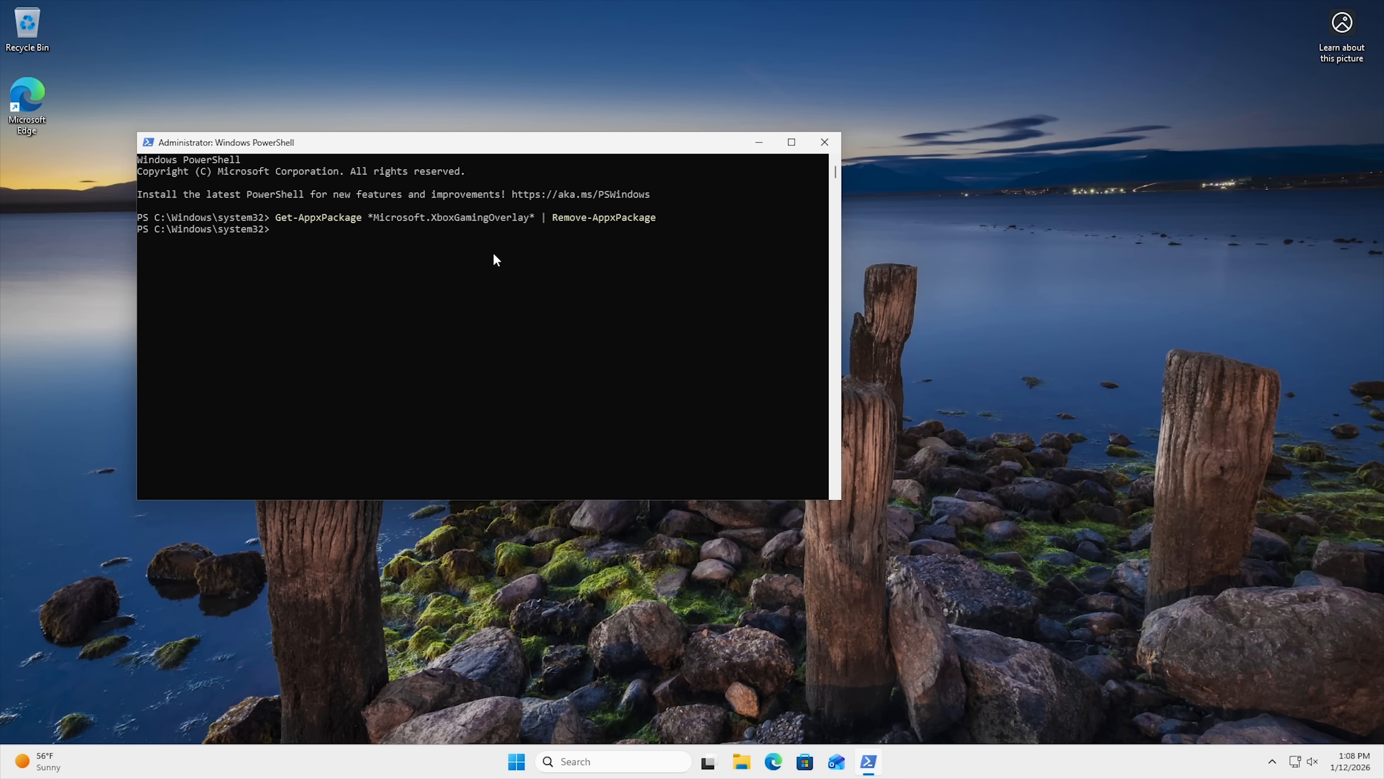
{"action": "left_click", "coordinate": [824, 143]}
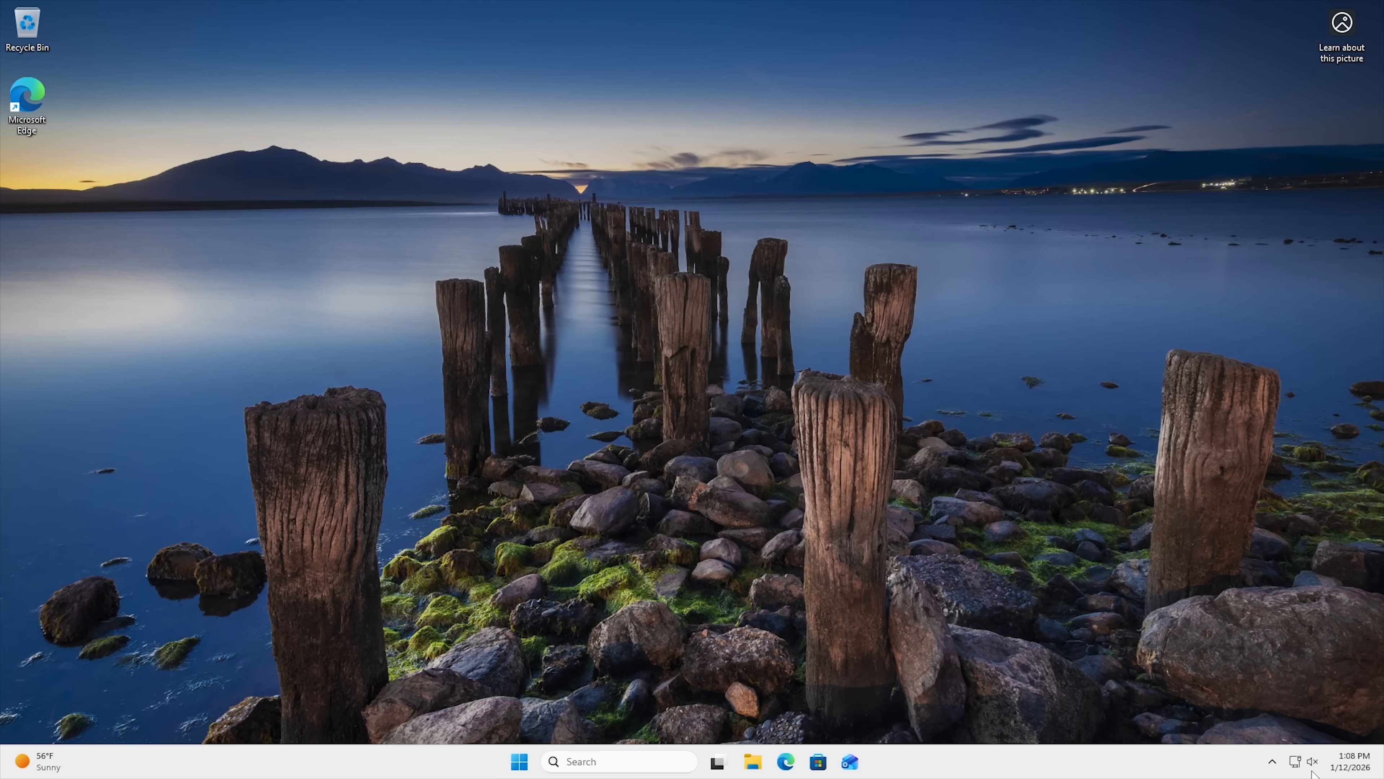
Switch to Windows Security, collapse its navigation pane, and open the App & browser control page.
{"action": "left_click", "coordinate": [1273, 762]}
{"action": "left_click", "coordinate": [1288, 718]}
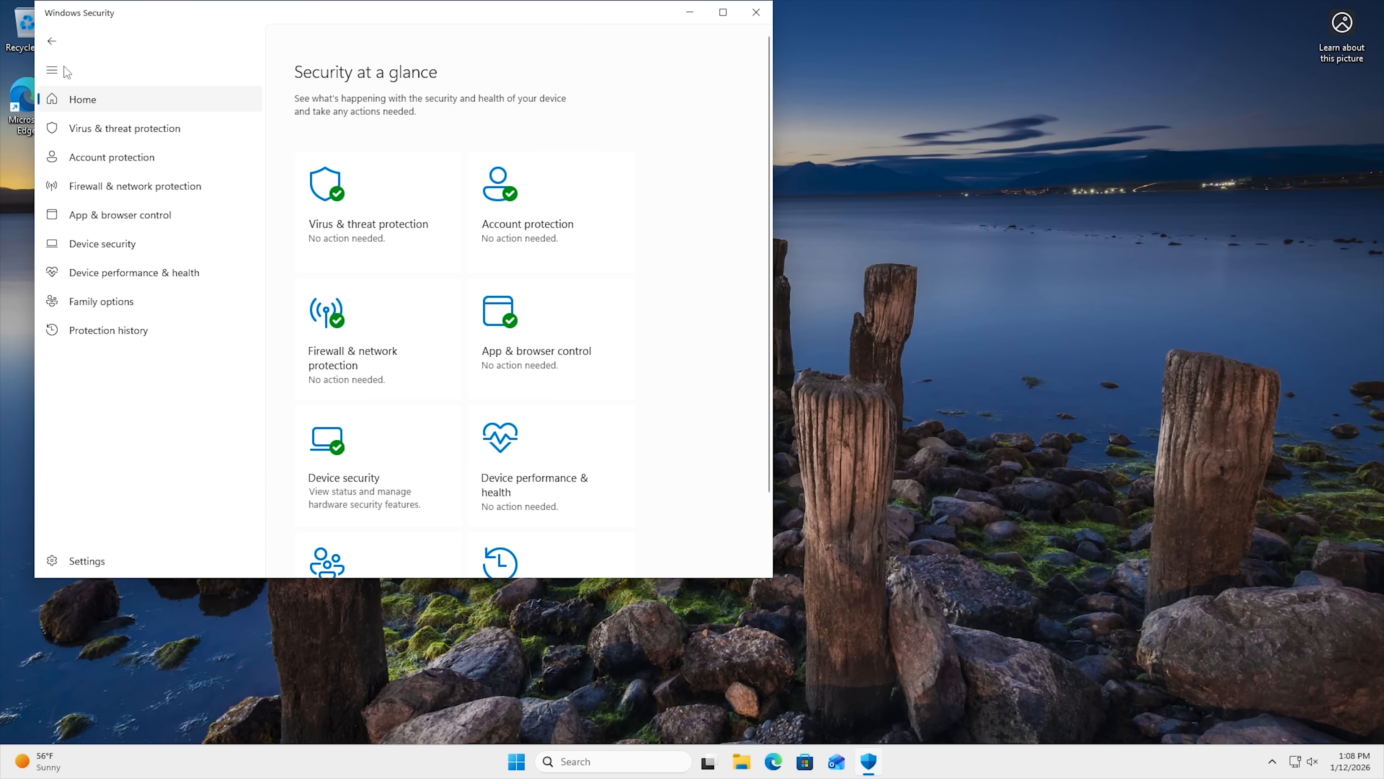
{"action": "left_click", "coordinate": [64, 71]}
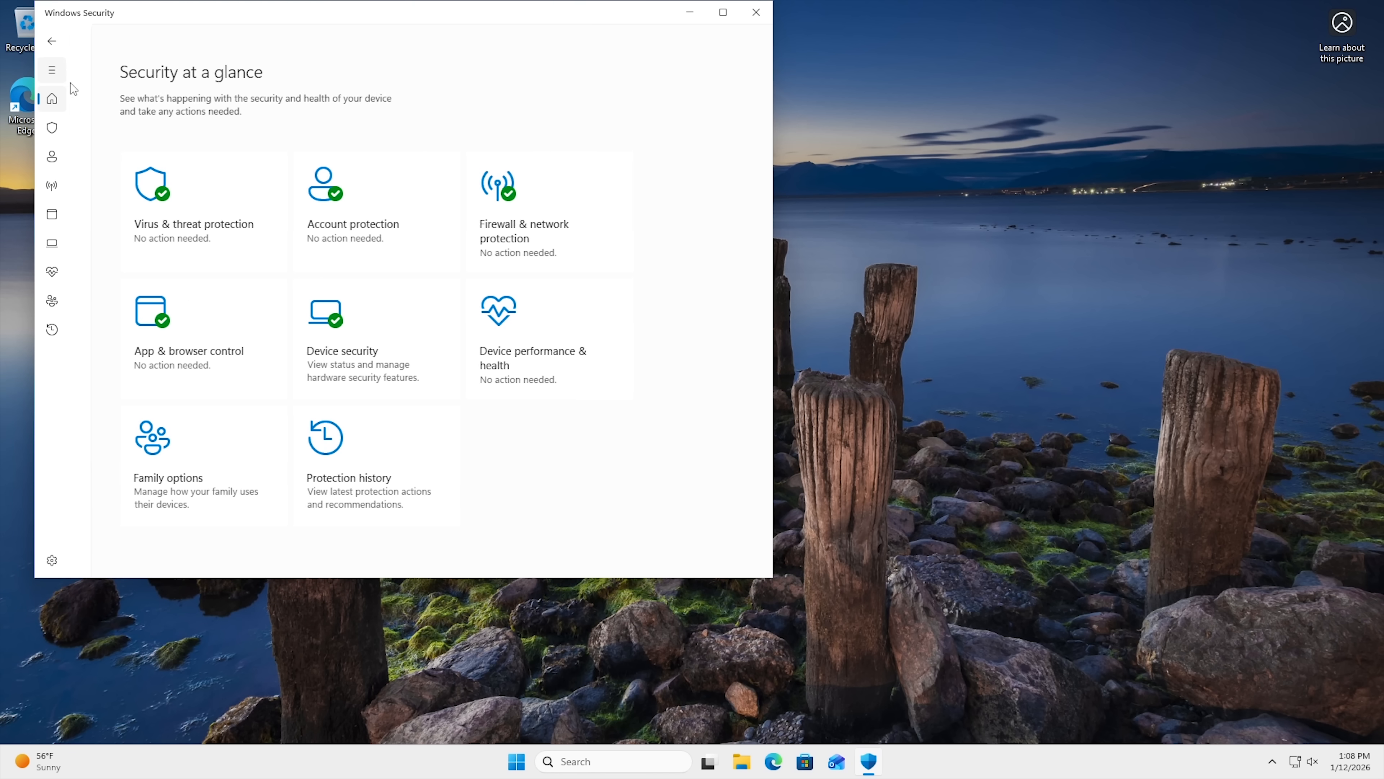
{"action": "left_click", "coordinate": [214, 330]}
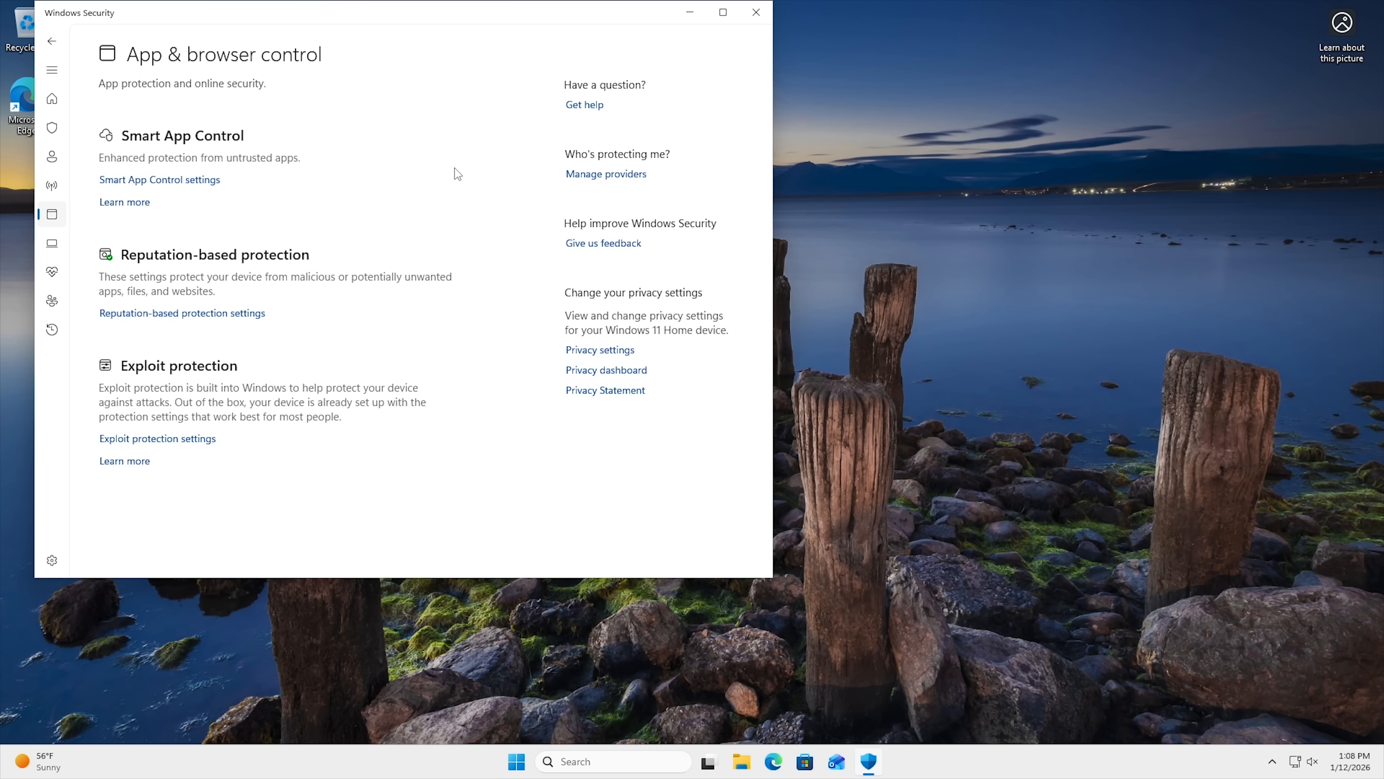
Set Smart App Control to Off in its settings, confirming the change and allowing Windows Security to make it.
{"action": "left_click", "coordinate": [164, 180]}
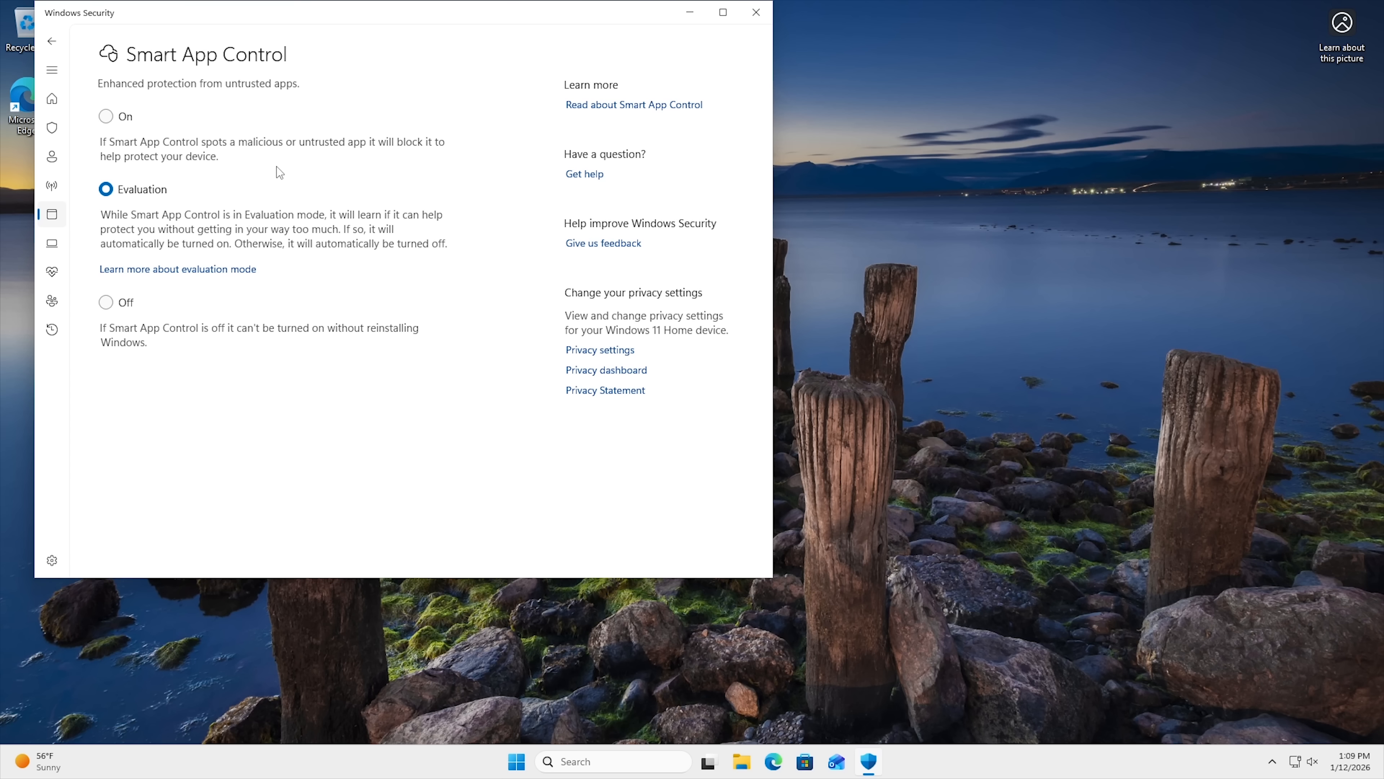
{"action": "left_click", "coordinate": [106, 306]}
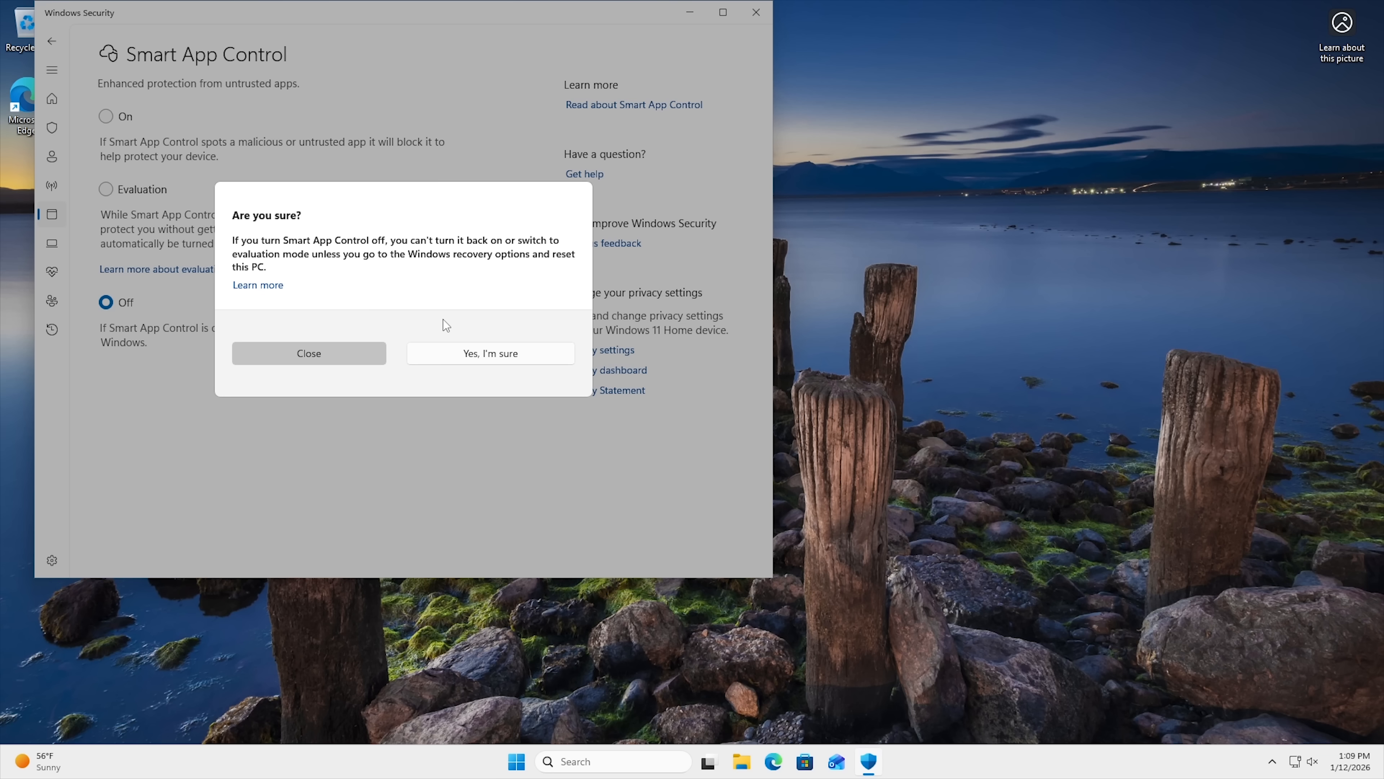
{"action": "left_click", "coordinate": [492, 355]}
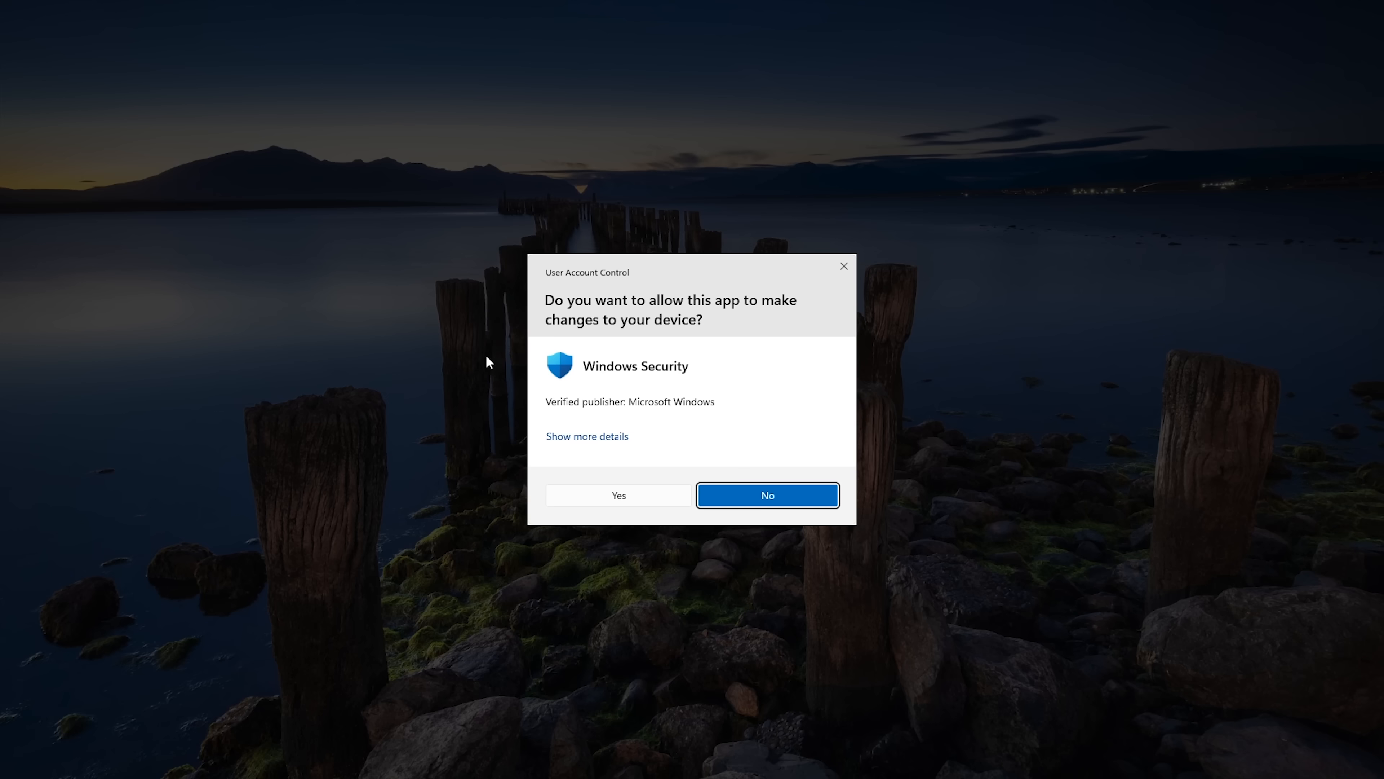
{"action": "left_click", "coordinate": [612, 494]}
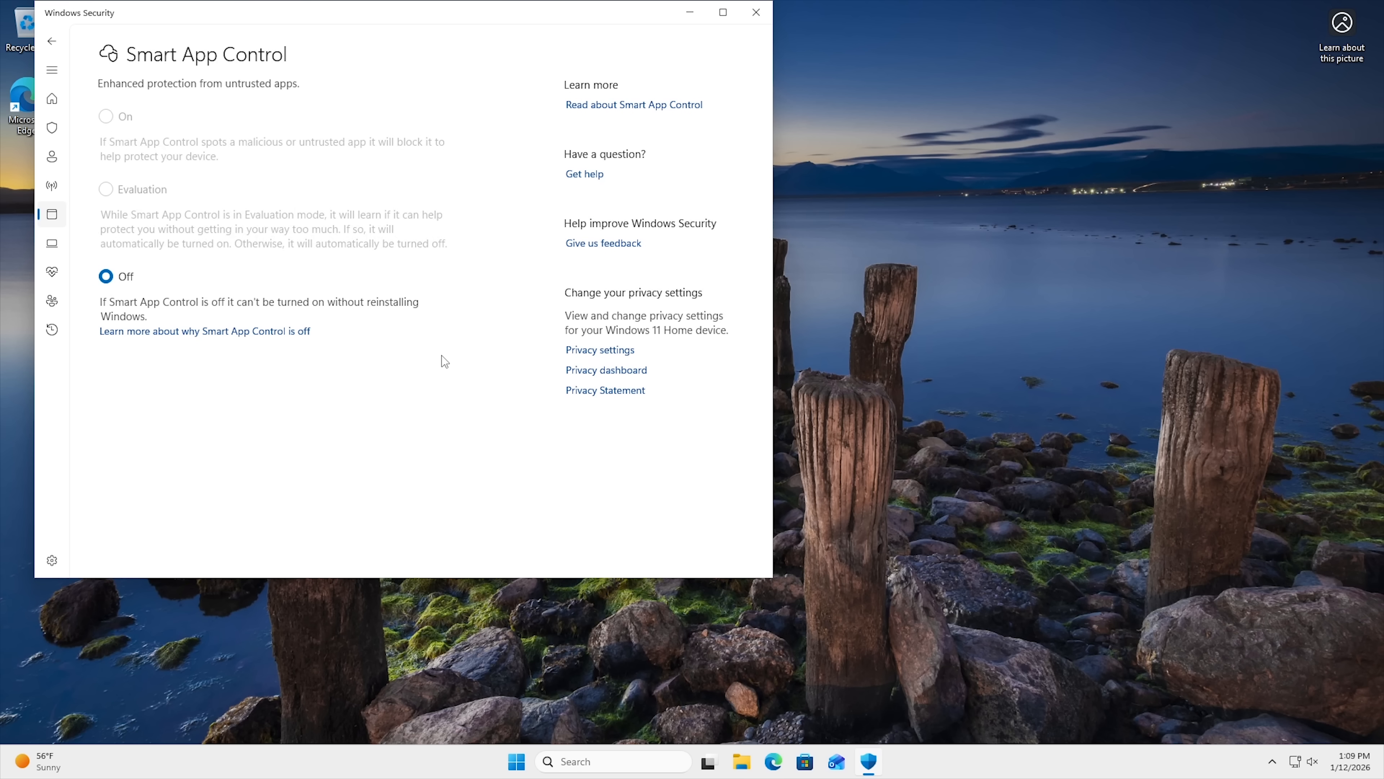